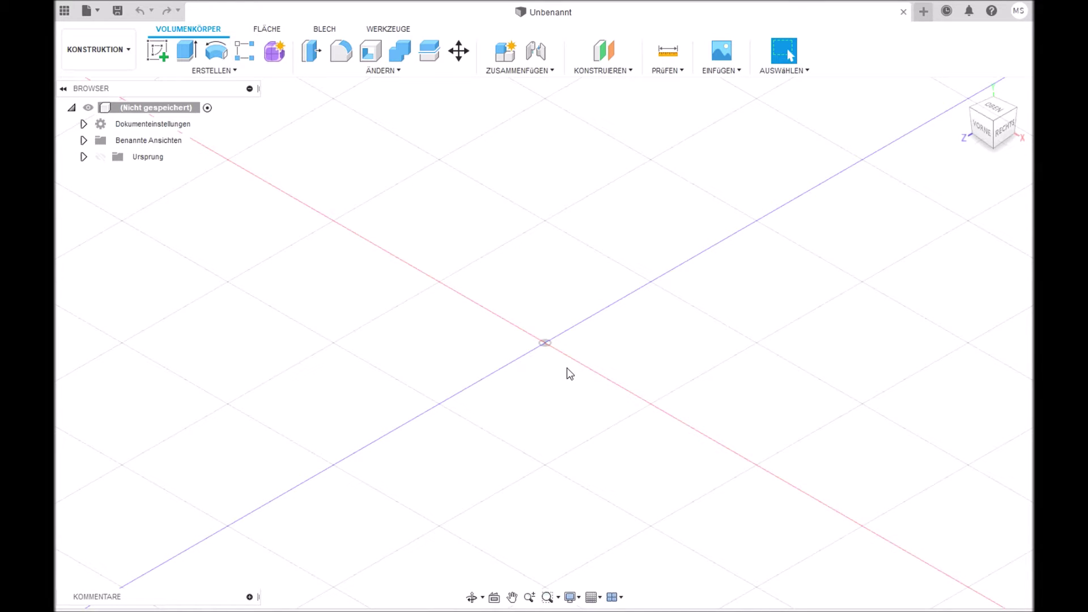
Step: Save the empty design as 'Messuhr' in the Schaumstoff Werkzeugeinlagen project
left_click(119, 13)
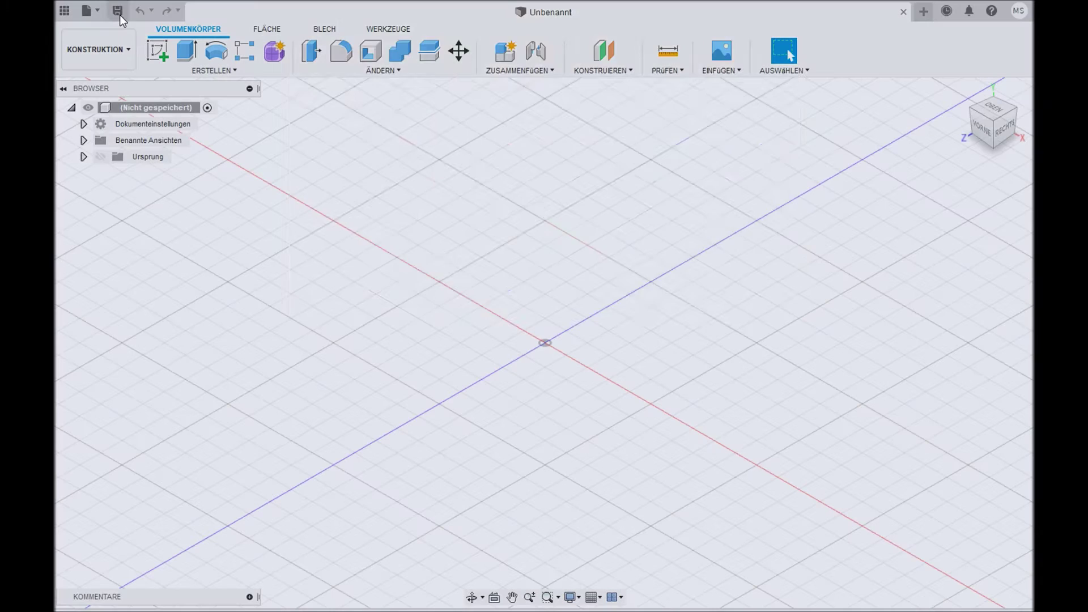
type("Messuhr")
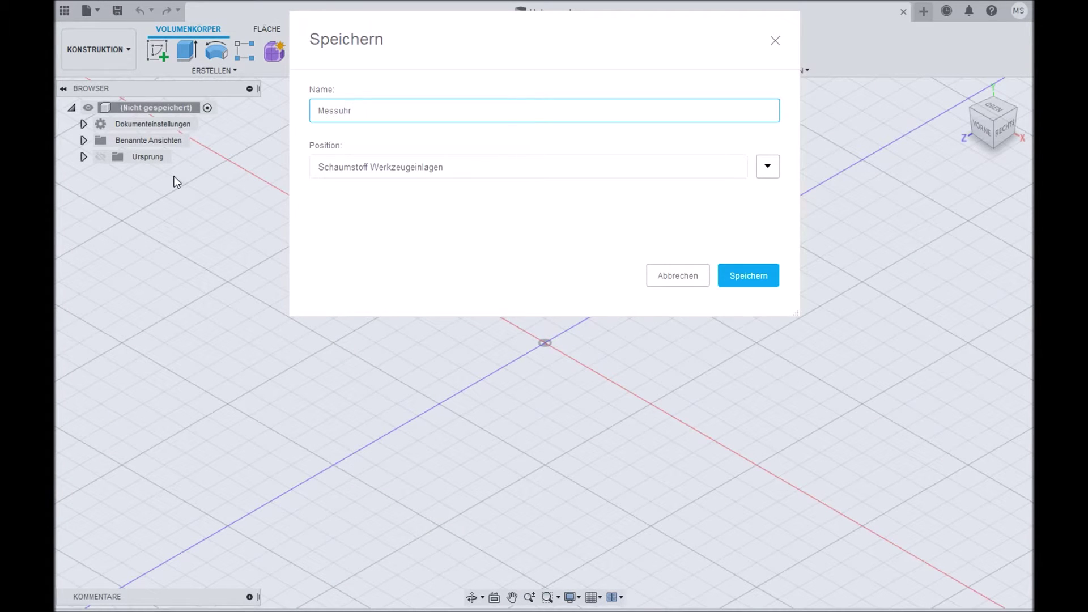
left_click(725, 267)
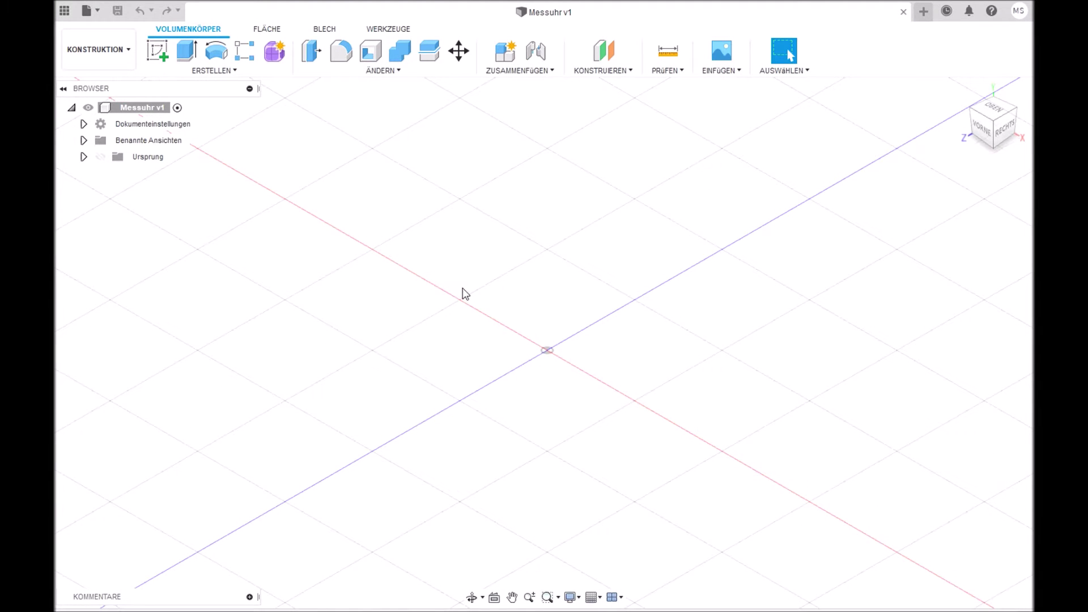
Step: Start a sketch on the XZ plane and draw a 100 mm vertical line below the origin
left_click(158, 51)
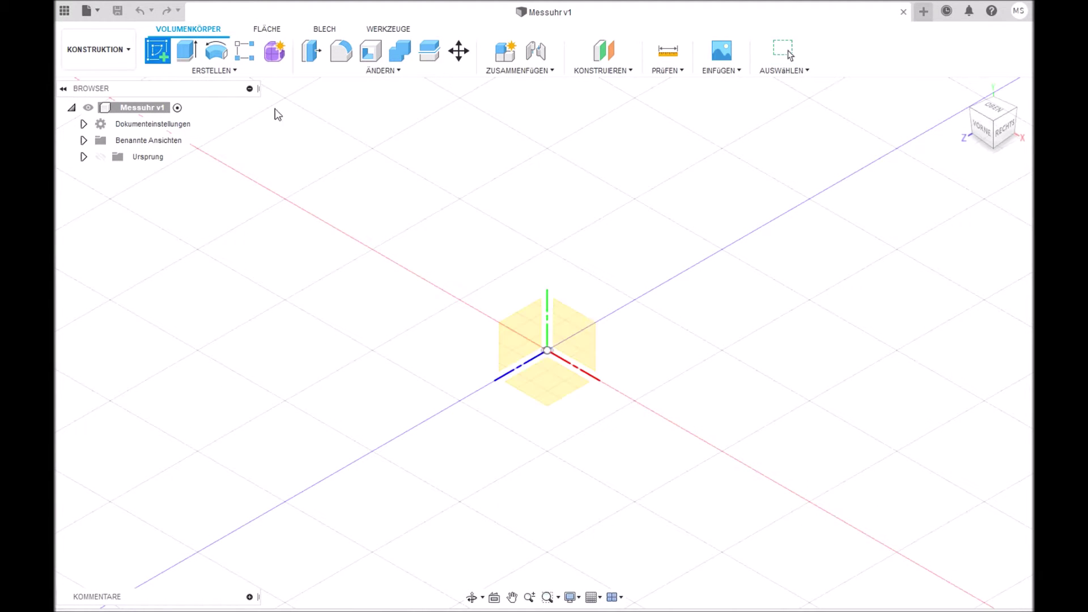
left_click(553, 389)
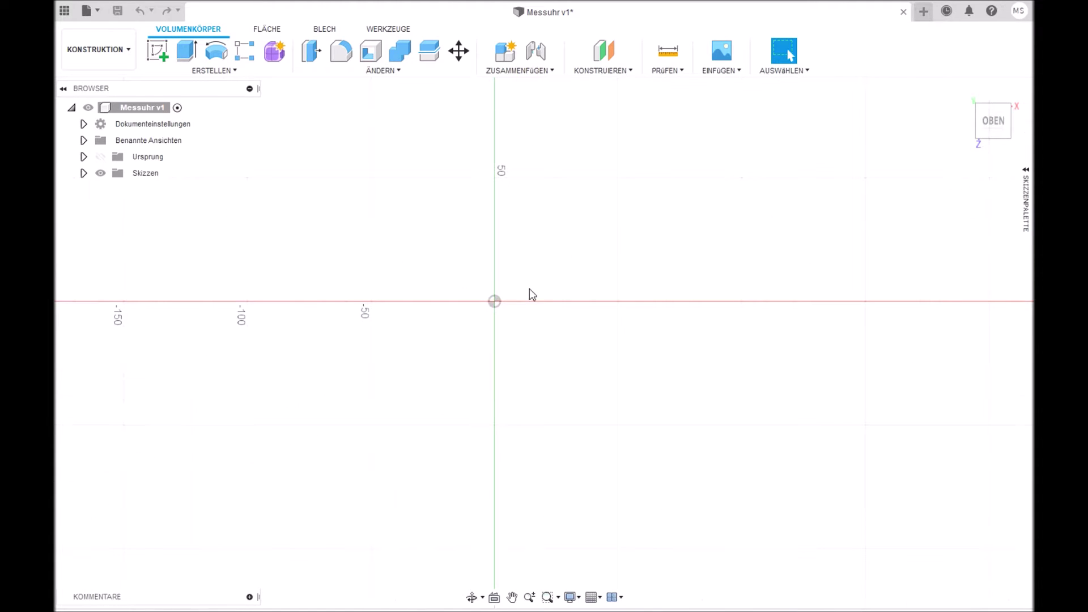
left_click(157, 51)
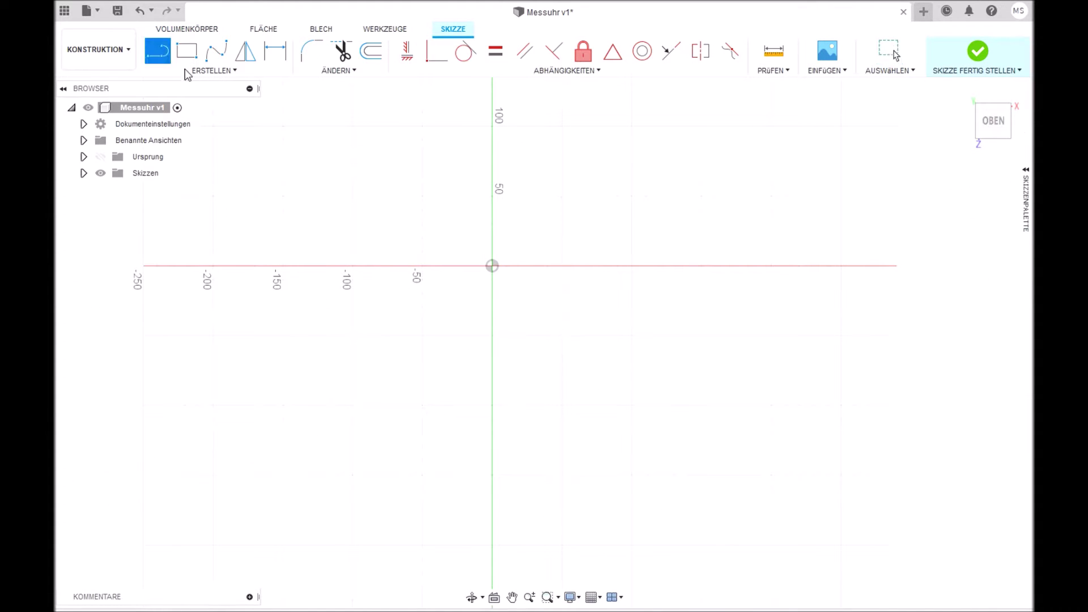
left_click(562, 336)
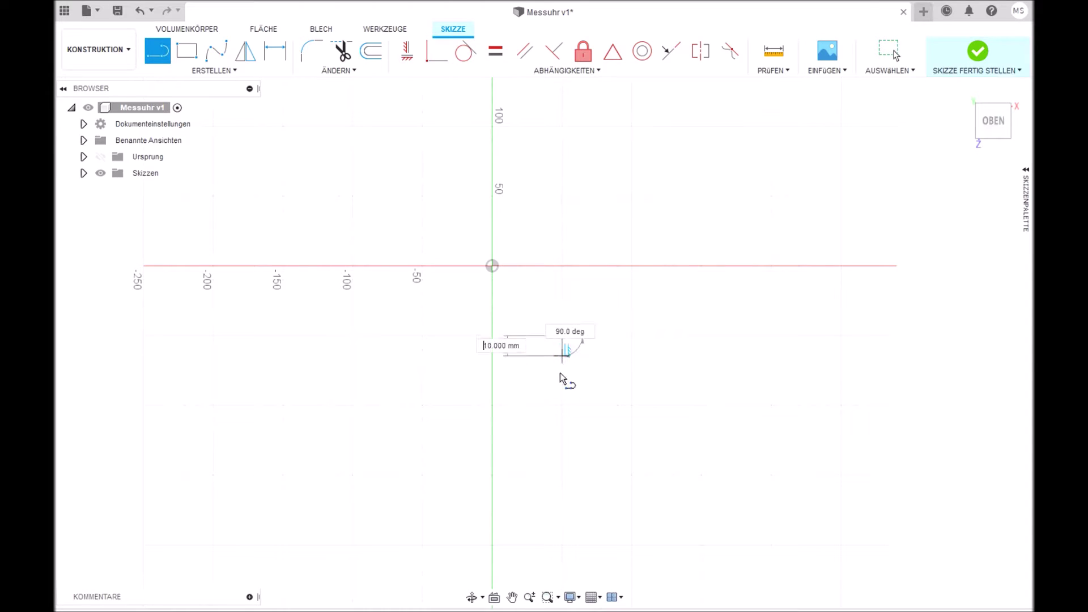
type("100")
key("Return")
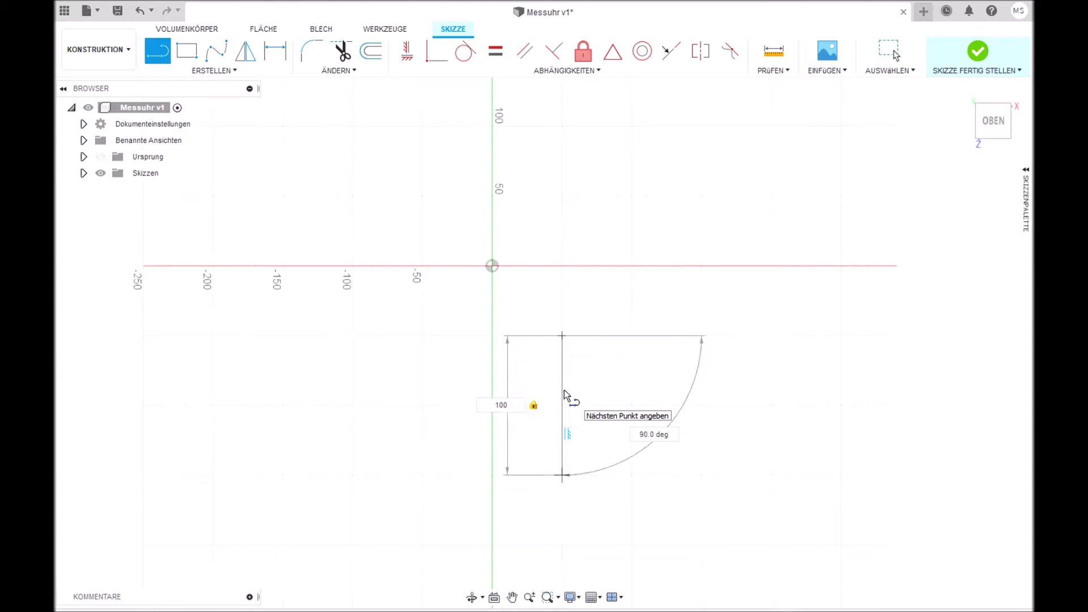
key("Escape")
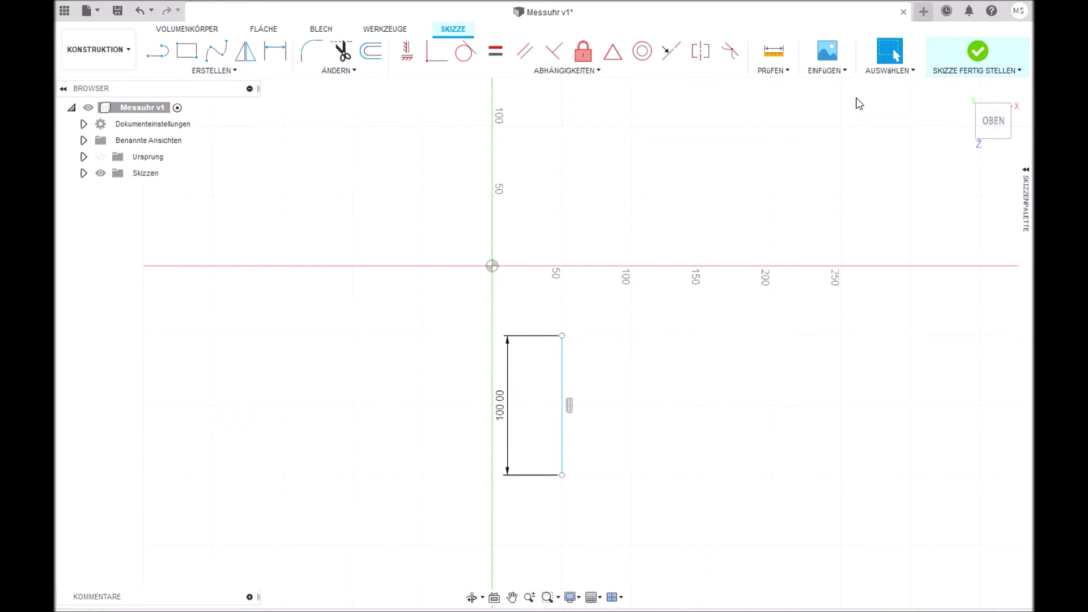
Step: Insert the photo IMG_0010.JPG from the computer as a canvas on the XZ plane
left_click(836, 74)
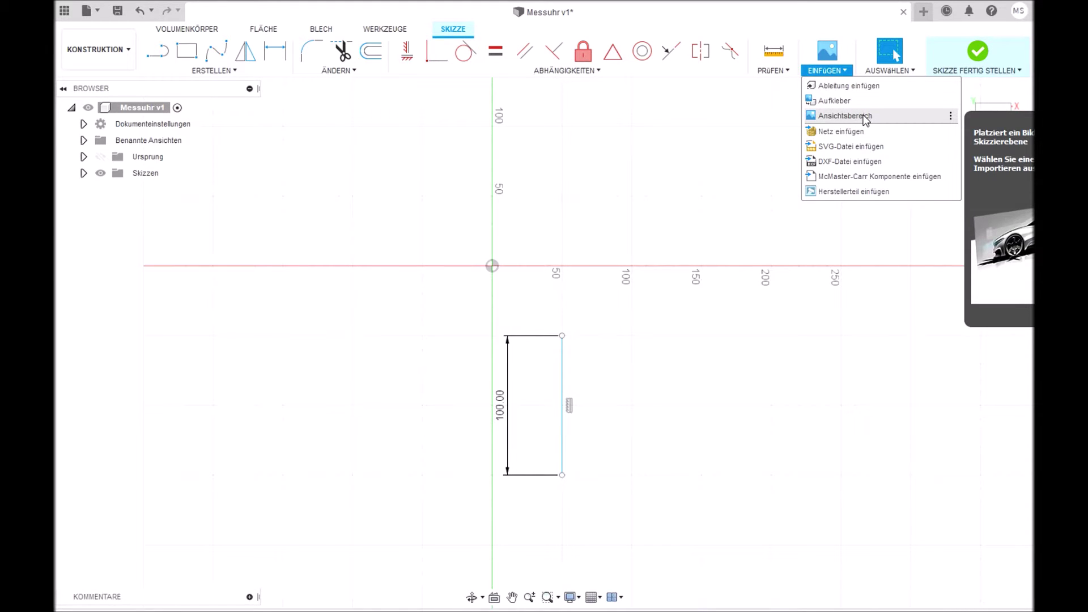
left_click(865, 116)
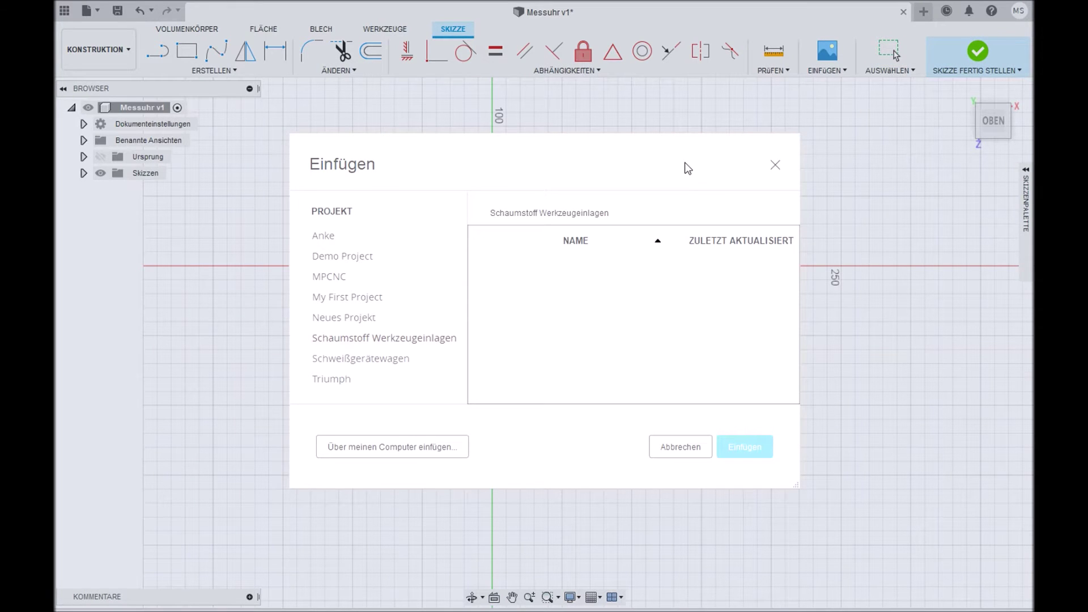
left_click(423, 451)
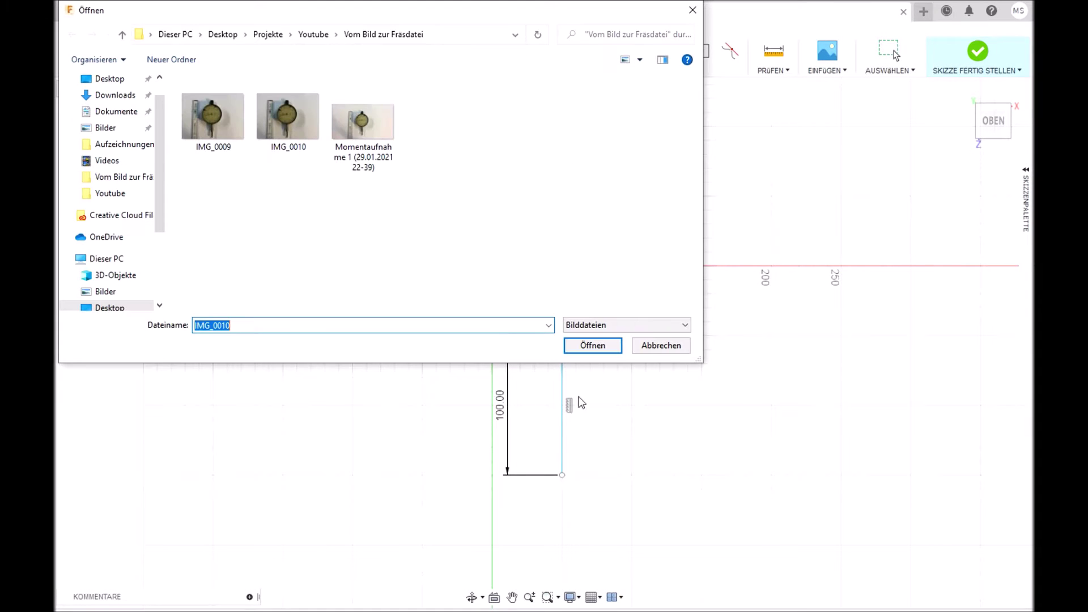
left_click(596, 351)
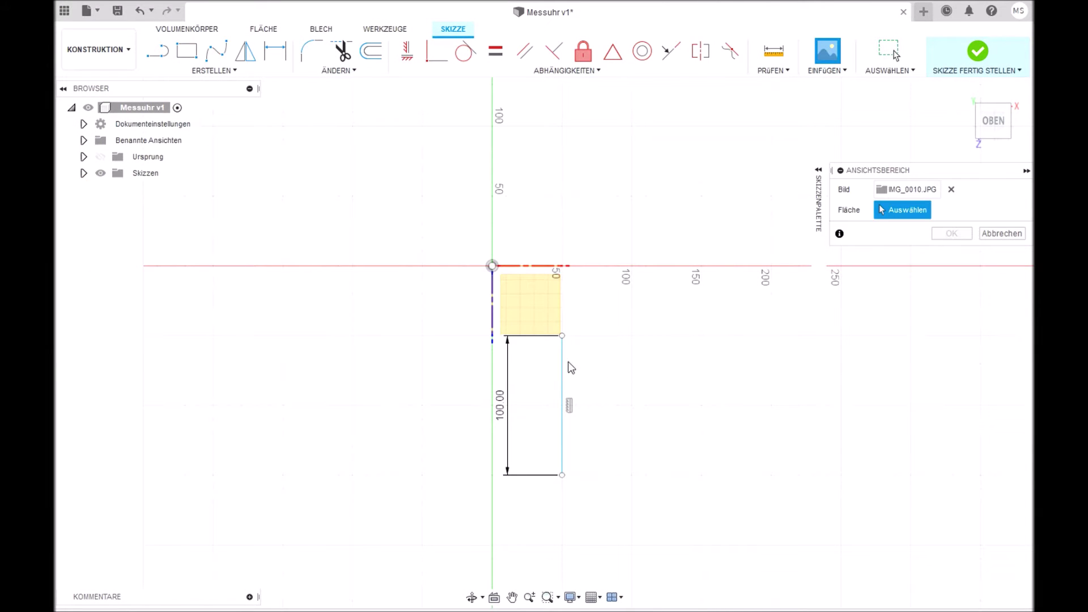
left_click(553, 313)
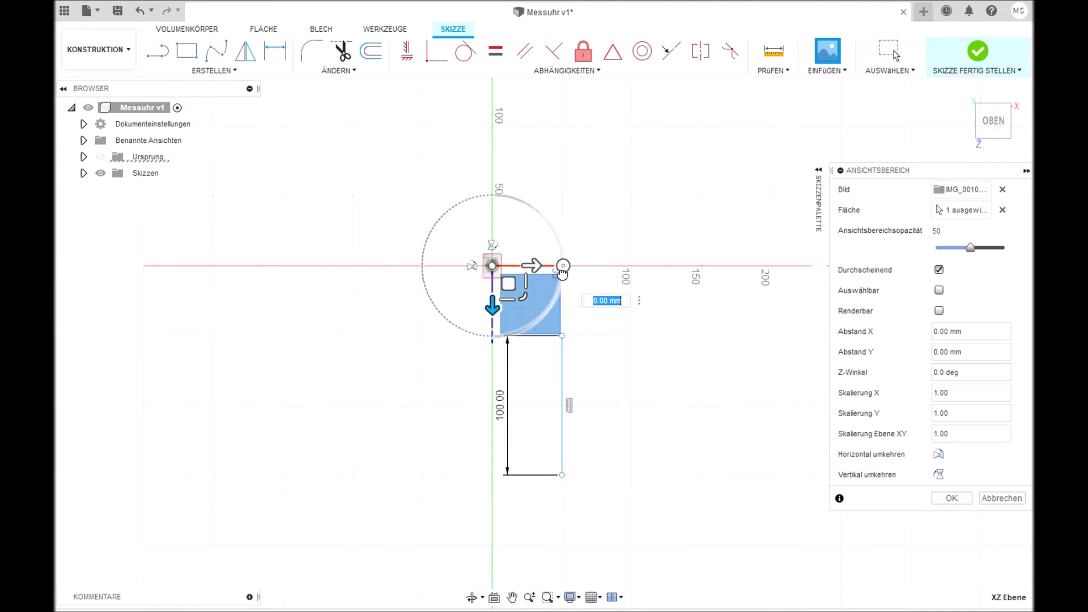
Step: Rotate, move and scale the photo so its ruler matches the 100 mm line
left_click_drag(563, 266, 492, 195)
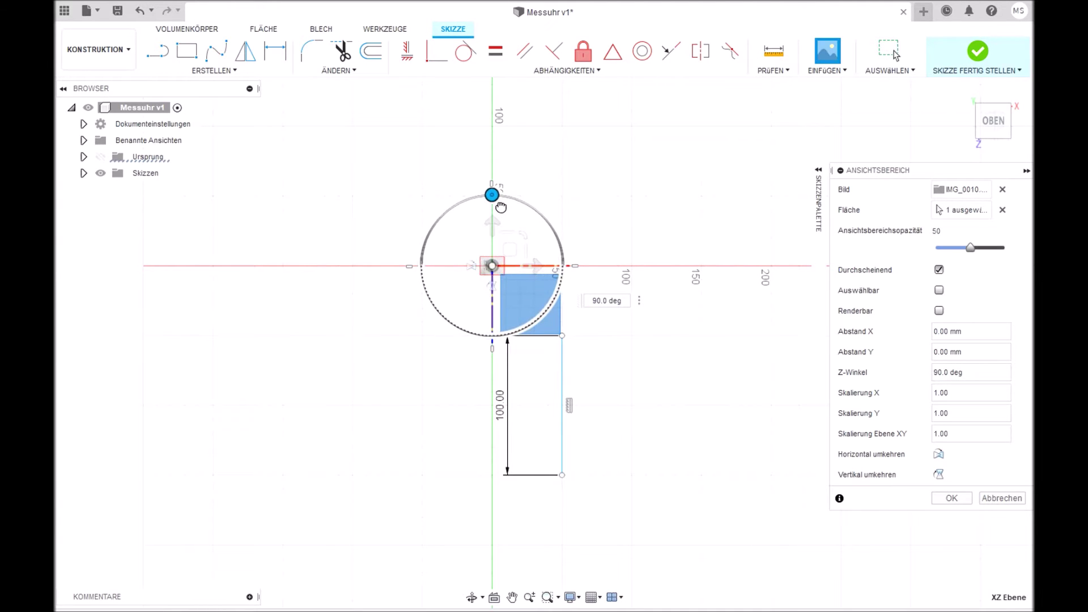
left_click(510, 250)
mouse_move(531, 266)
left_mouse_down()
mouse_move(652, 400)
mouse_move(637, 404)
mouse_move(657, 386)
left_mouse_up()
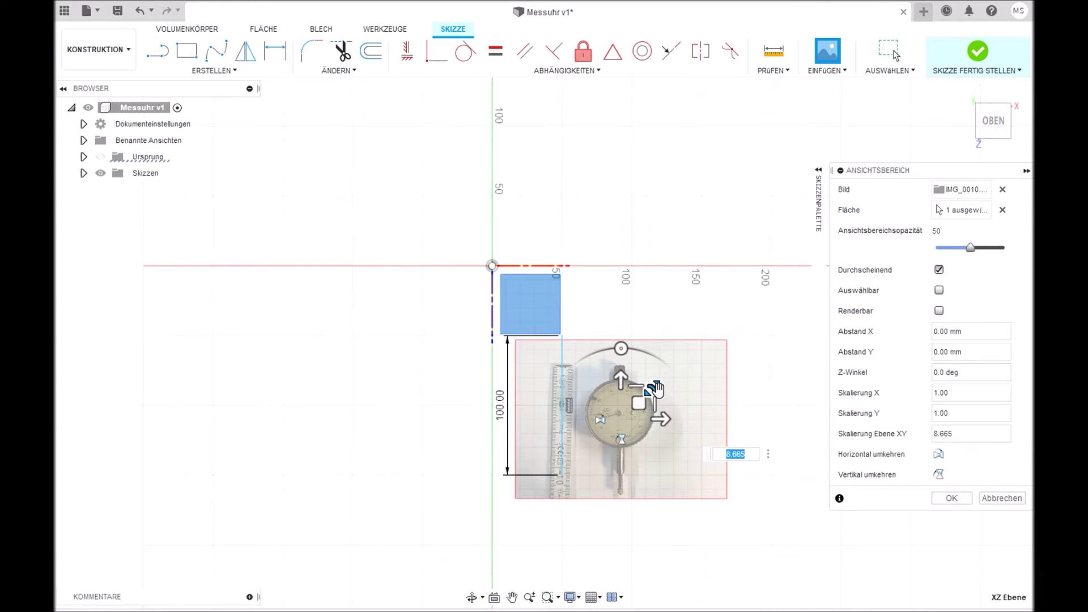
left_click_drag(656, 385, 641, 390)
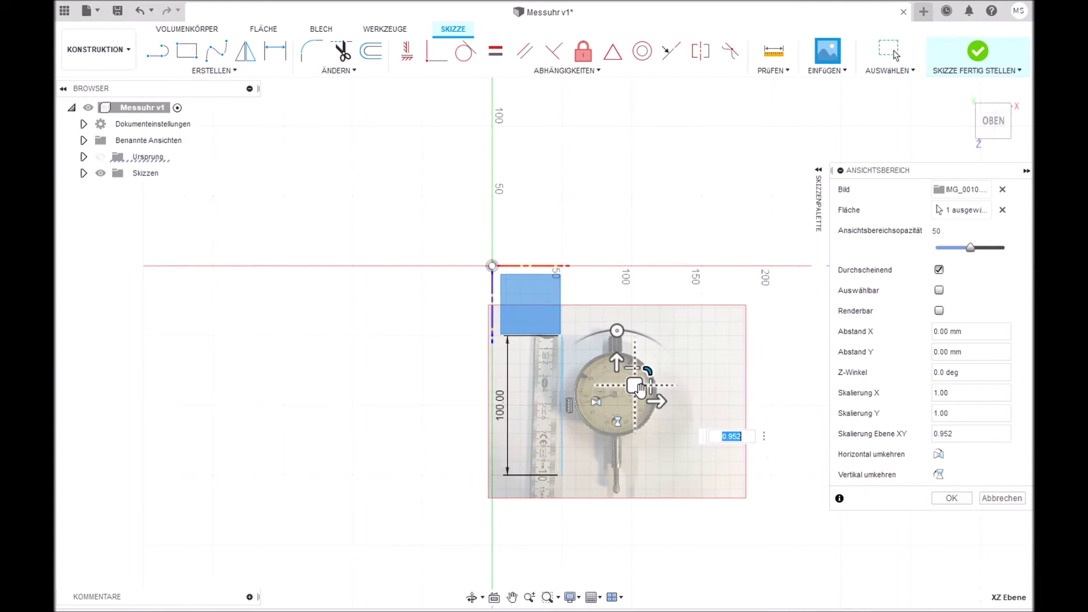
key("Return")
Step: Draw the 10 mm top edge and the 12 mm left side of the upper stem
left_click(216, 50)
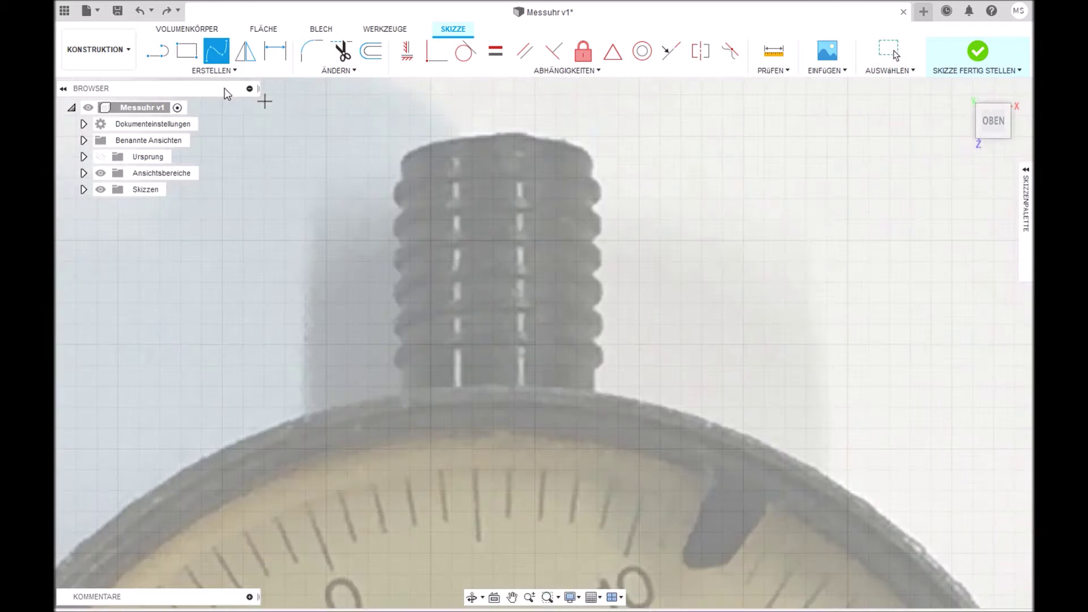
left_click(156, 52)
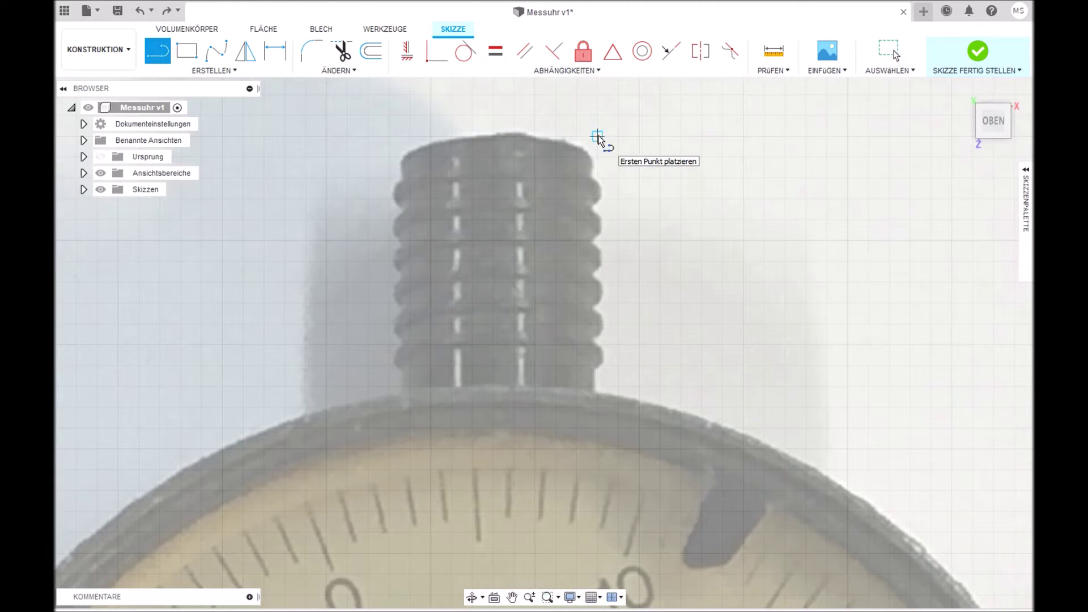
left_click(598, 136)
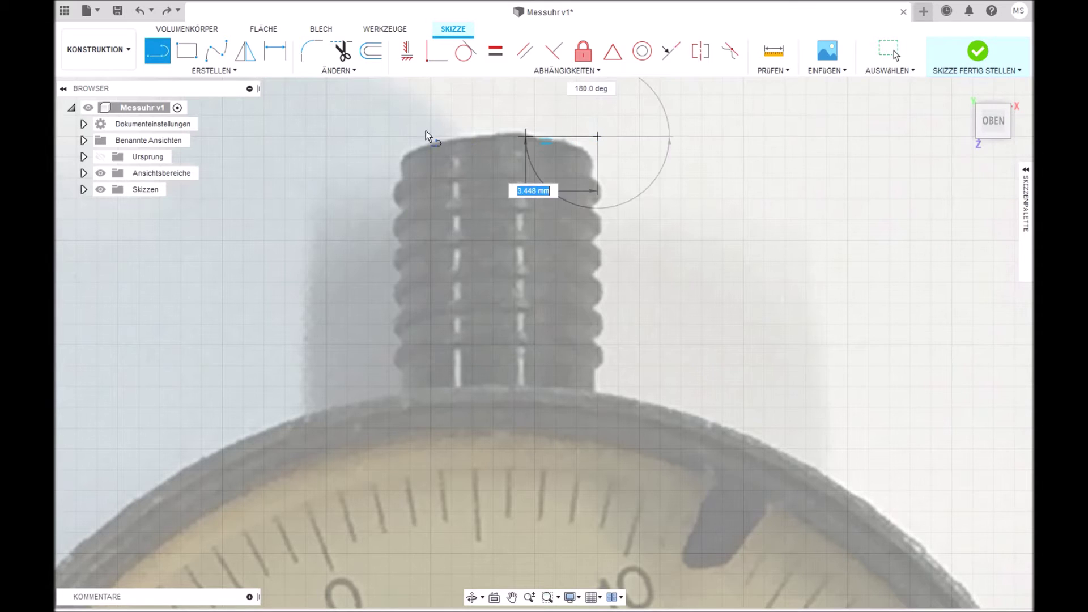
left_click(389, 137)
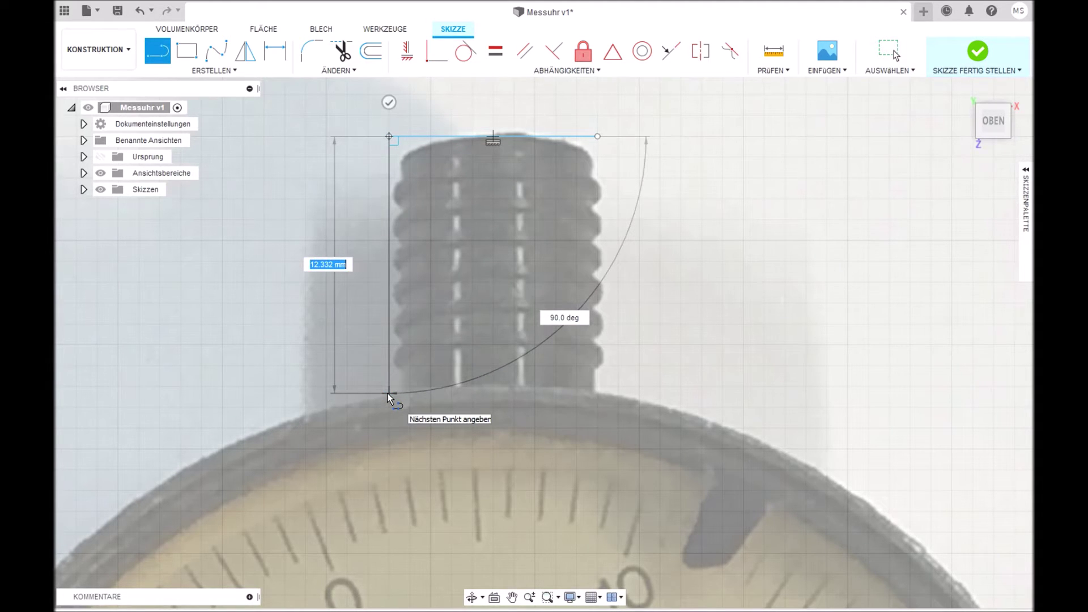
double_click(389, 393)
Step: Draw the stem's 12 mm right side down to the dial housing, then zoom out
left_click(598, 137)
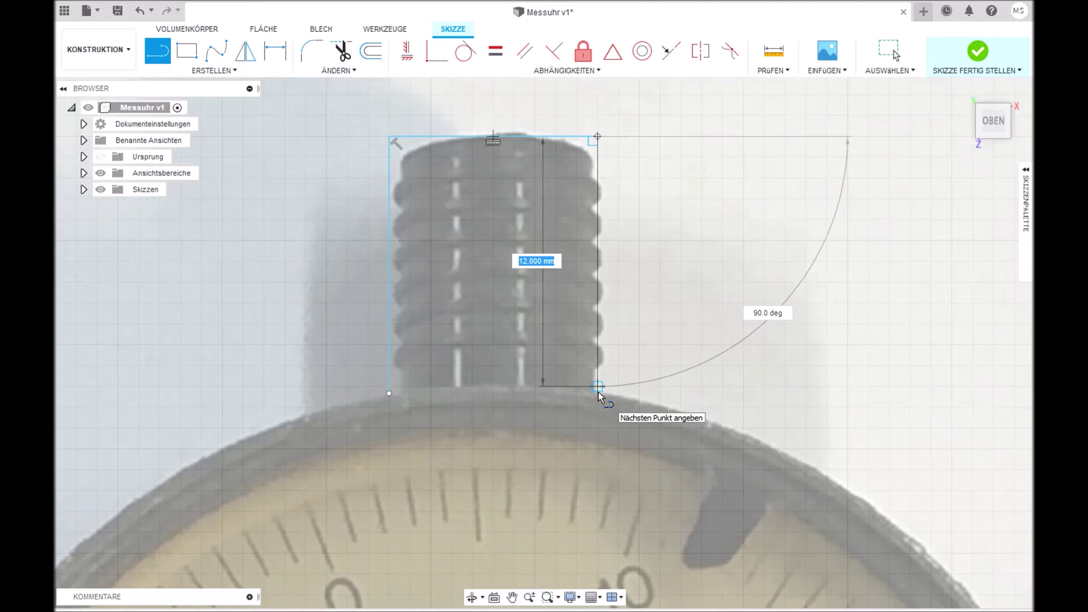
scroll(600, 391, "up", 3)
scroll(599, 395, "up", 1)
left_click(598, 381)
scroll(601, 391, "down", 5)
key("Escape")
scroll(652, 384, "down", 1)
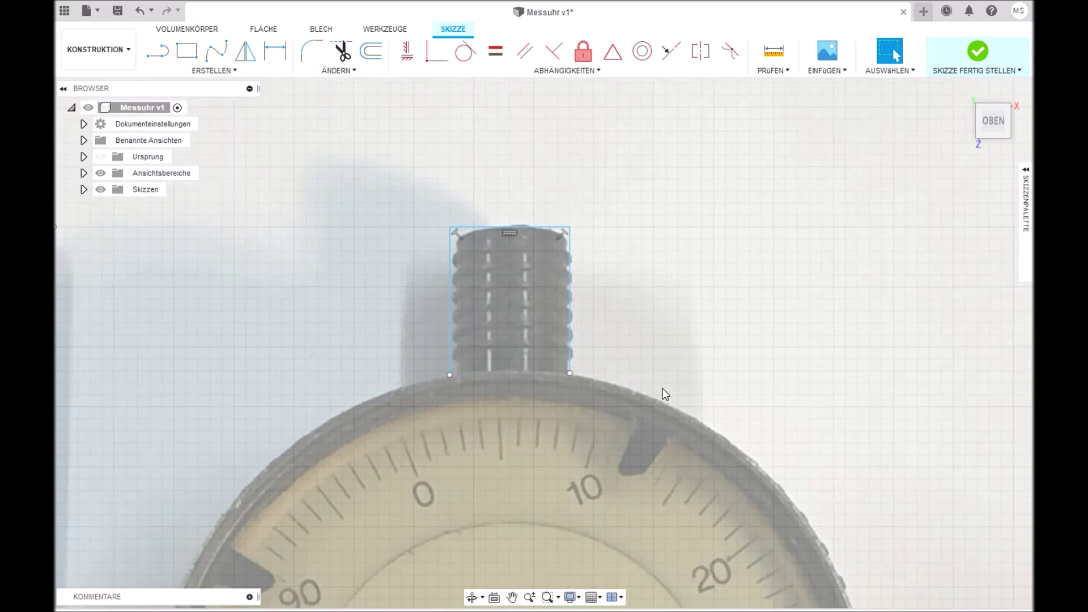
scroll(660, 387, "down", 1)
scroll(474, 173, "down", 2)
scroll(516, 222, "down", 2)
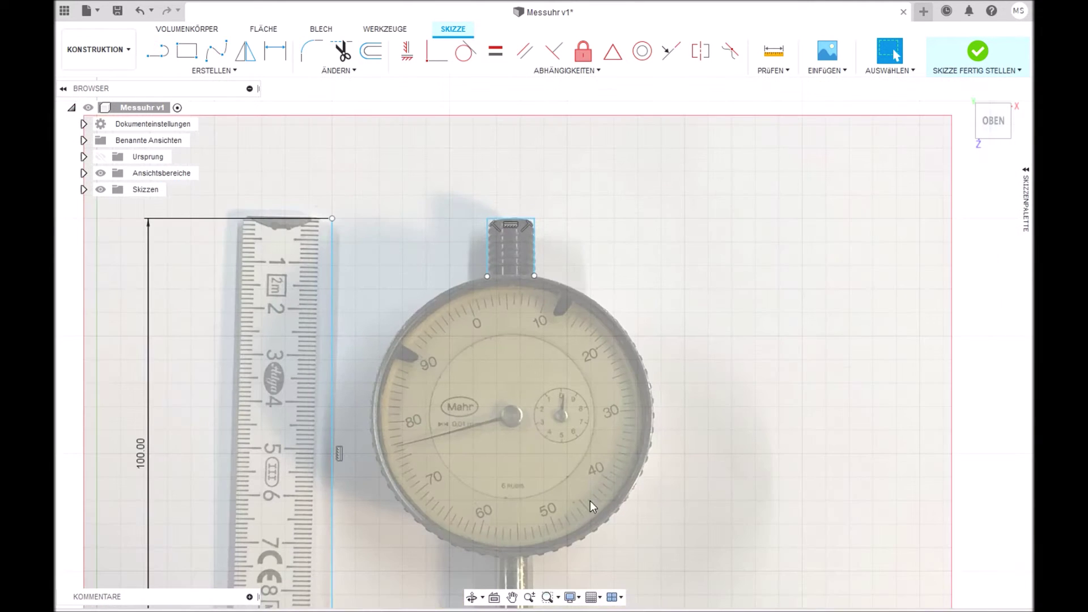
scroll(505, 187, "down", 1)
scroll(499, 148, "down", 1)
scroll(510, 125, "up", 1)
scroll(518, 111, "up", 2)
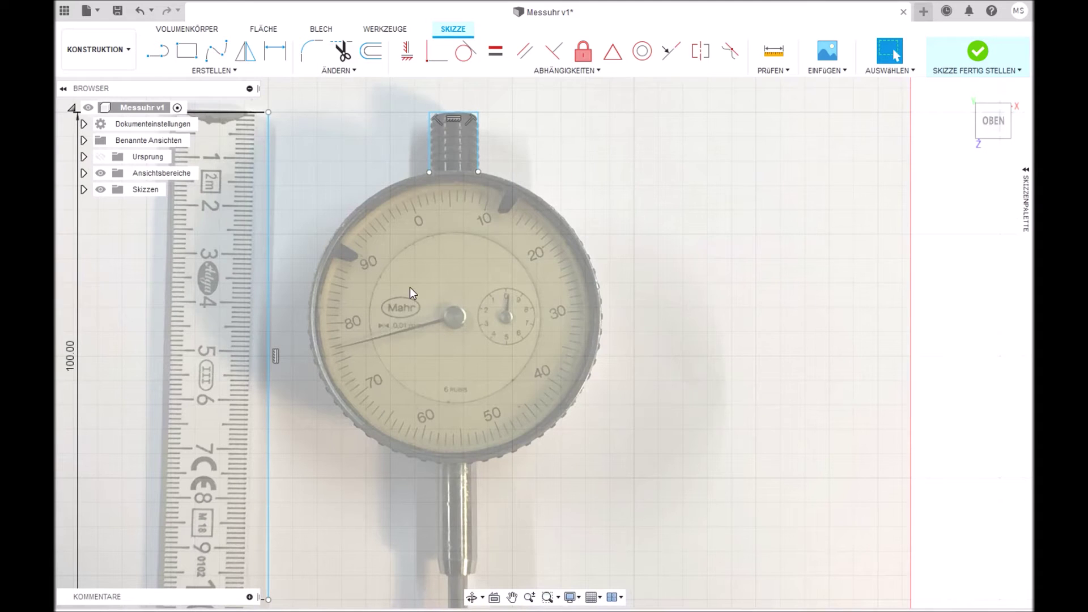
Step: Start a spline at the stem's left base and place fit points down the left rim
left_click(216, 51)
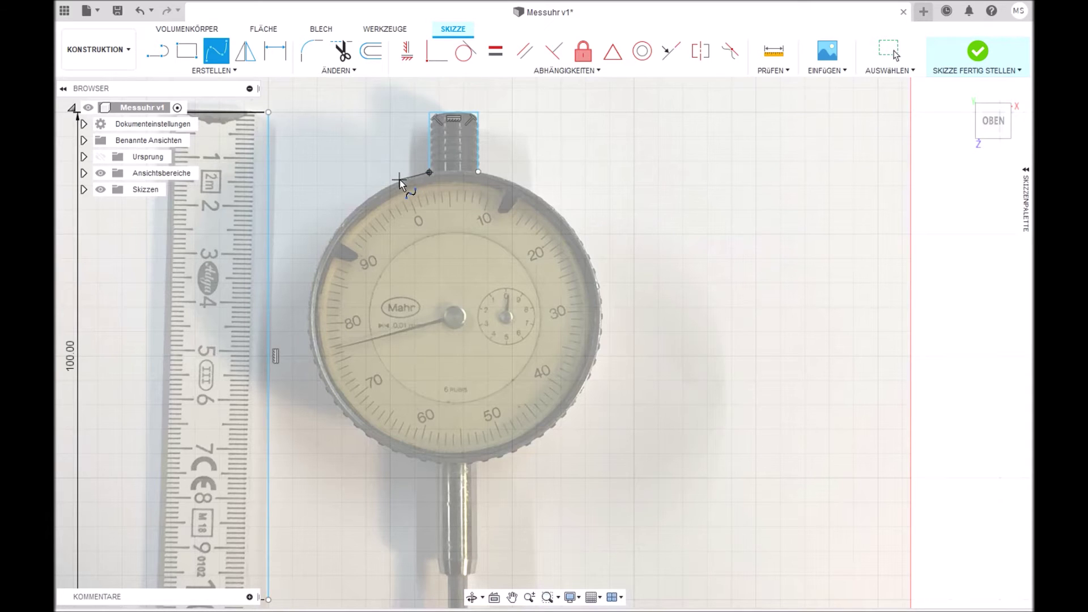
left_click(400, 180)
left_click(356, 206)
left_click(316, 267)
left_click(313, 364)
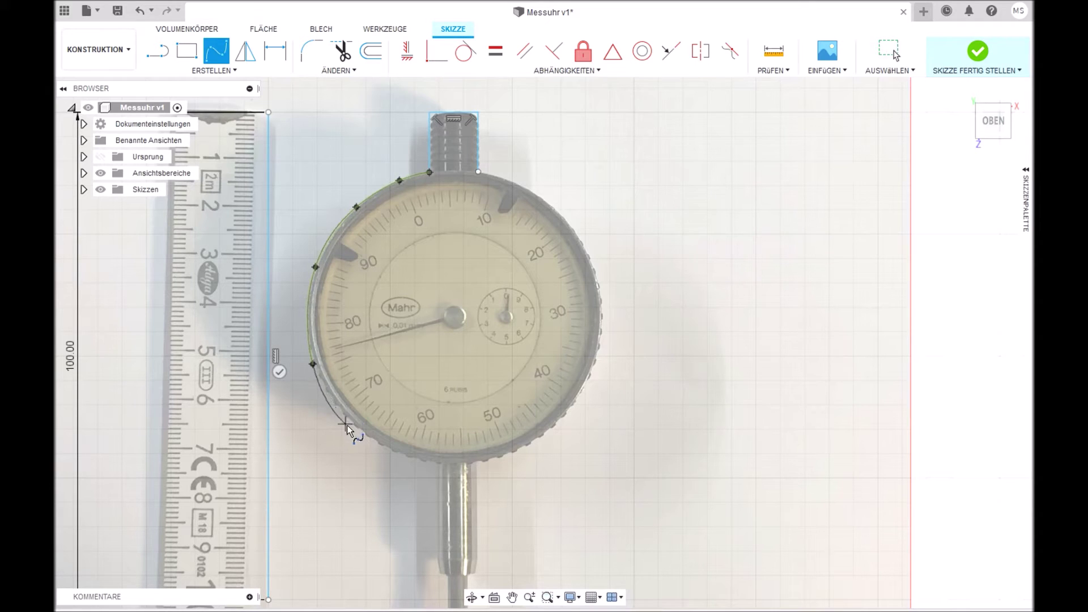
left_click(379, 444)
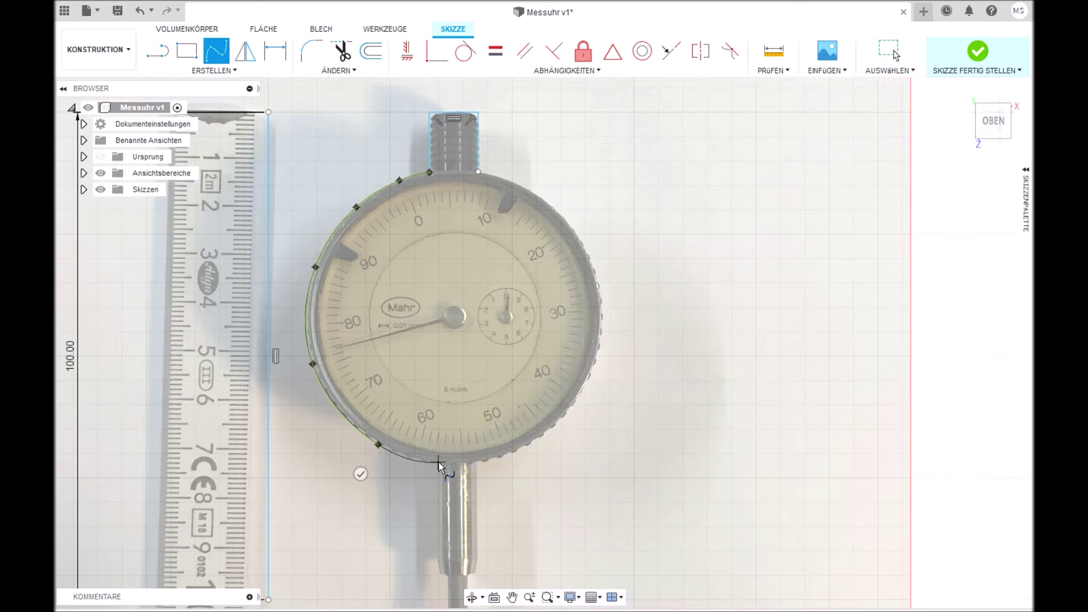
Step: Continue the spline along the lower rim to the lower stem top and finish it
scroll(437, 468, "up", 2)
scroll(436, 464, "up", 3)
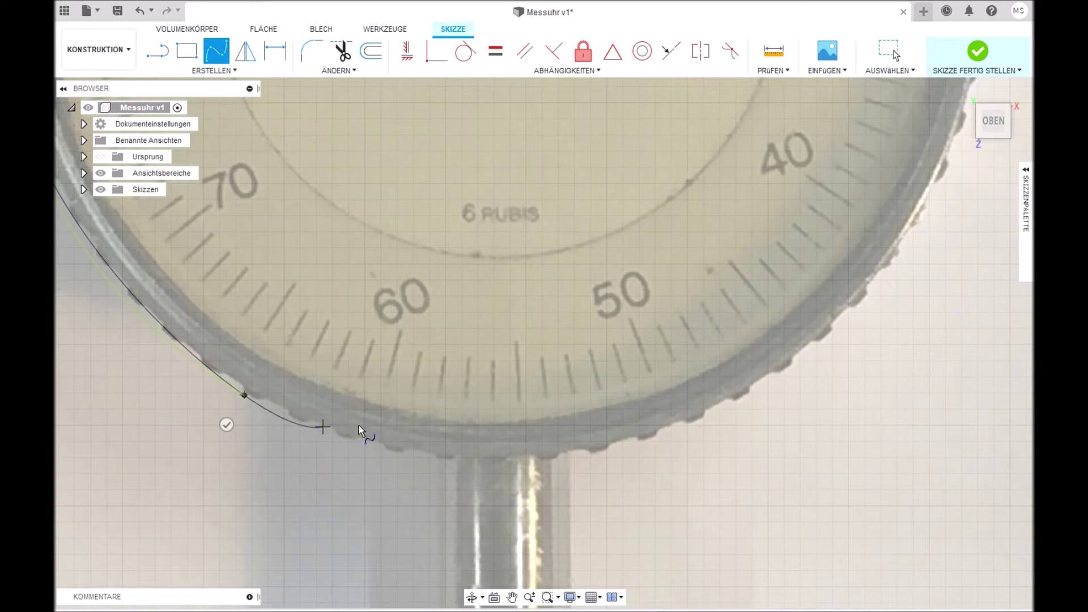
left_click(444, 457)
left_click(447, 488)
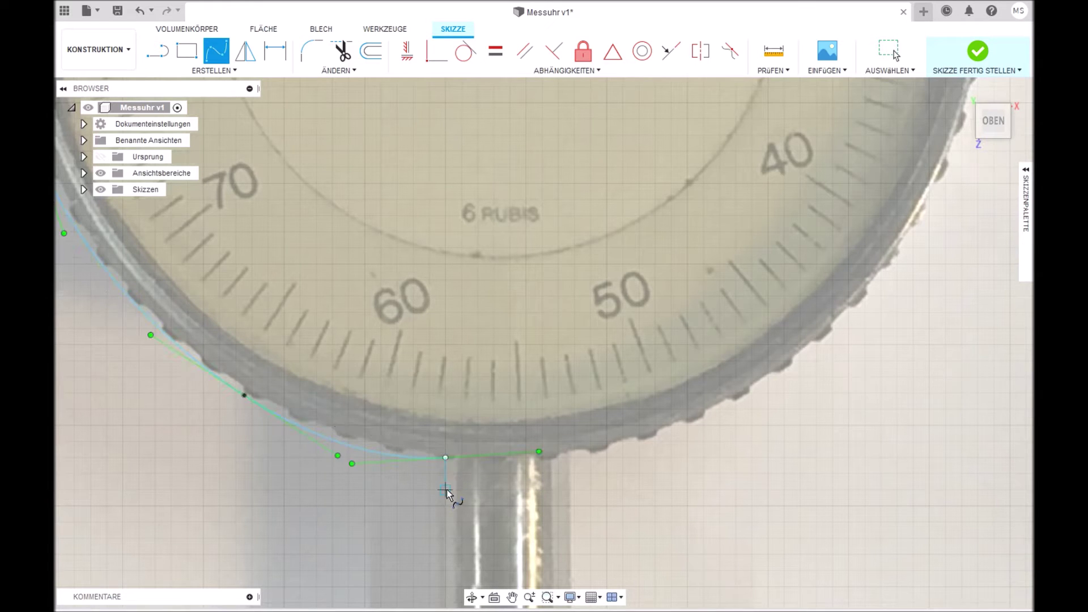
left_click(889, 52)
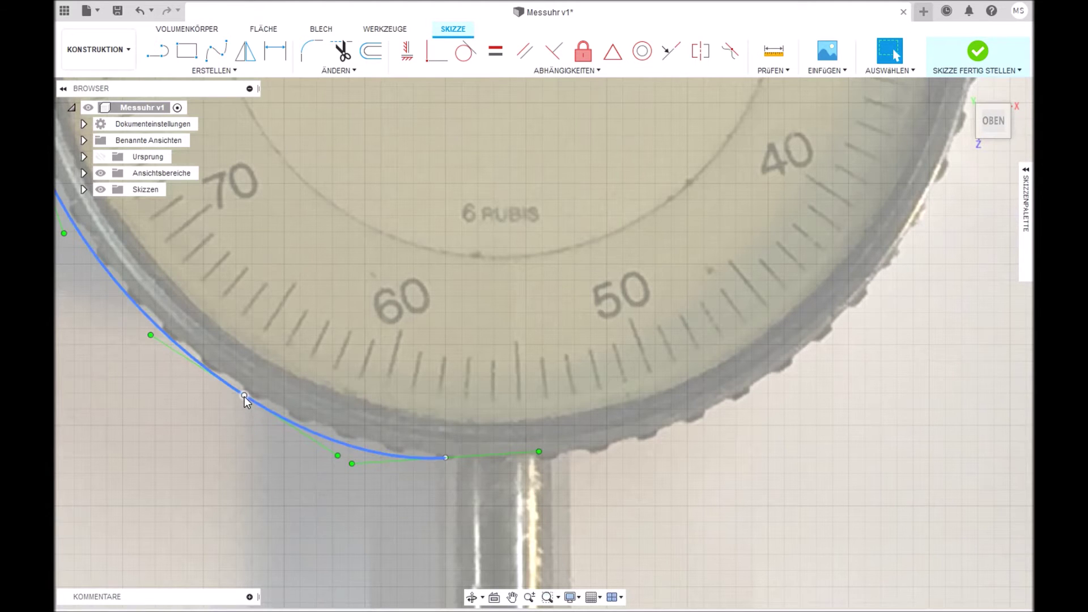
key("Escape")
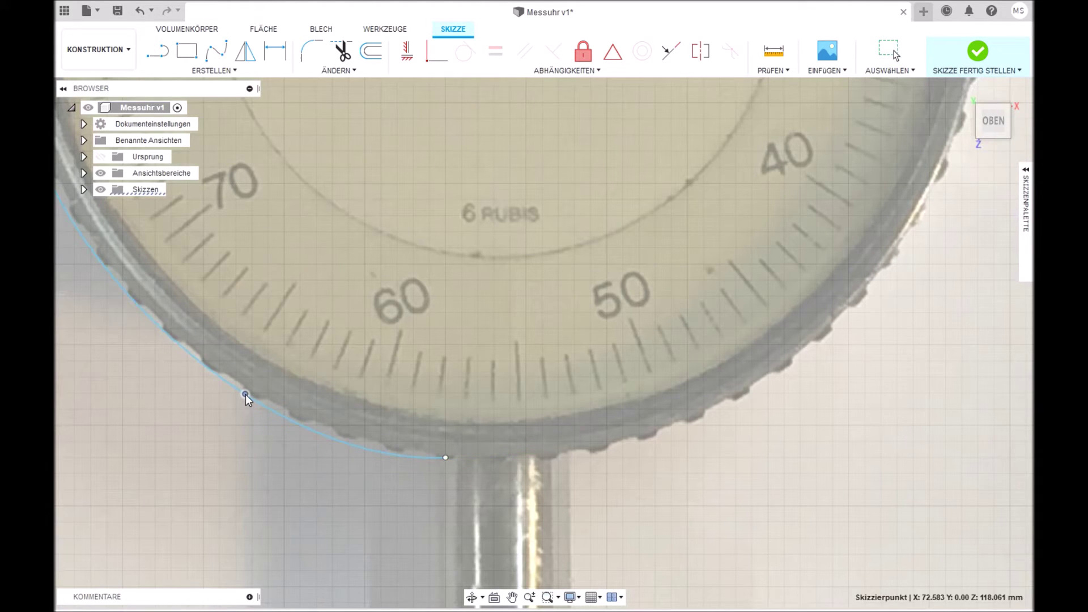
key("Escape")
scroll(585, 262, "down", 3)
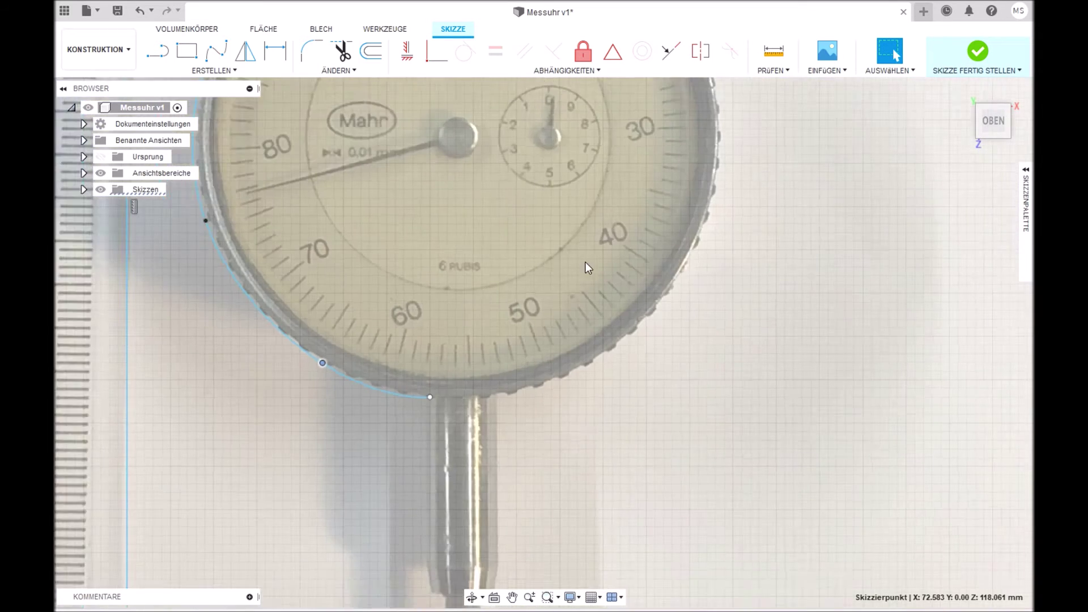
scroll(669, 339, "down", 3)
scroll(627, 349, "down", 2)
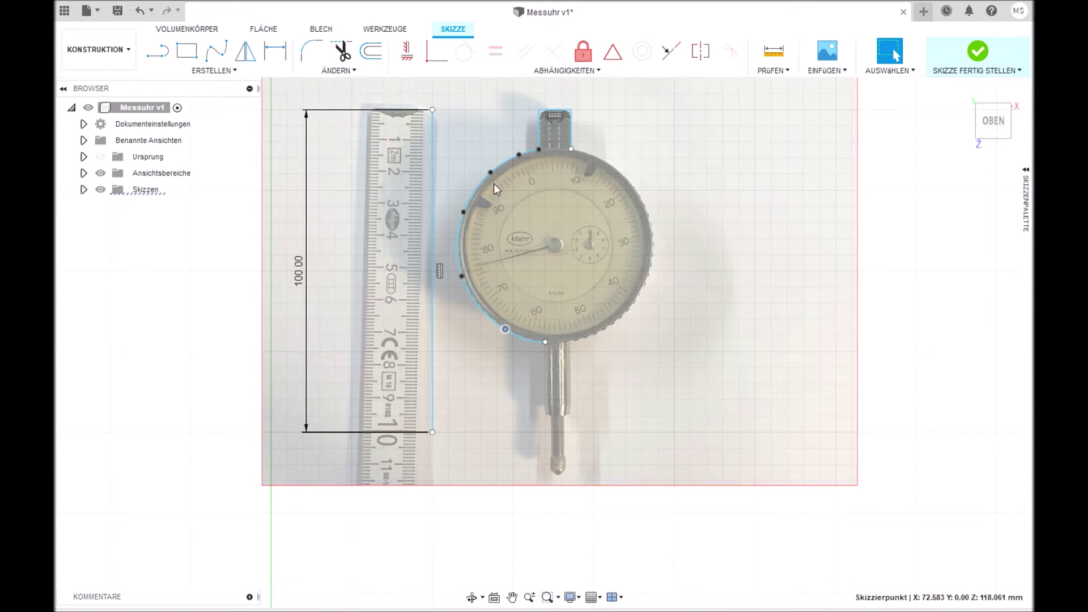
Step: Draw the stem's left side down to the tip: 23 mm, 1 mm inward step, 19 mm
left_click(157, 51)
scroll(659, 437, "up", 1)
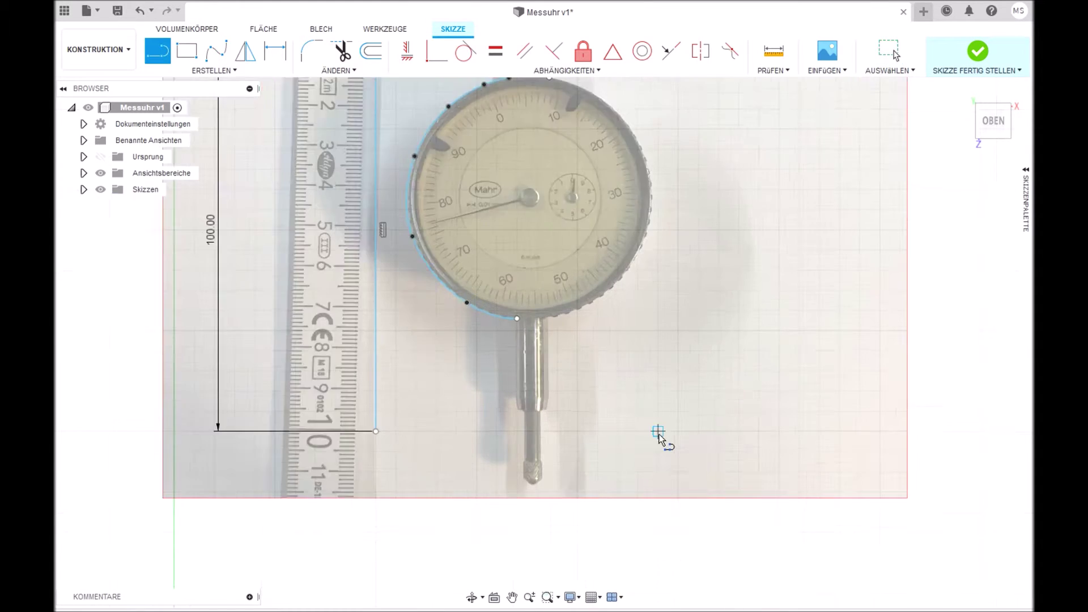
scroll(659, 436, "up", 2)
left_click(406, 227)
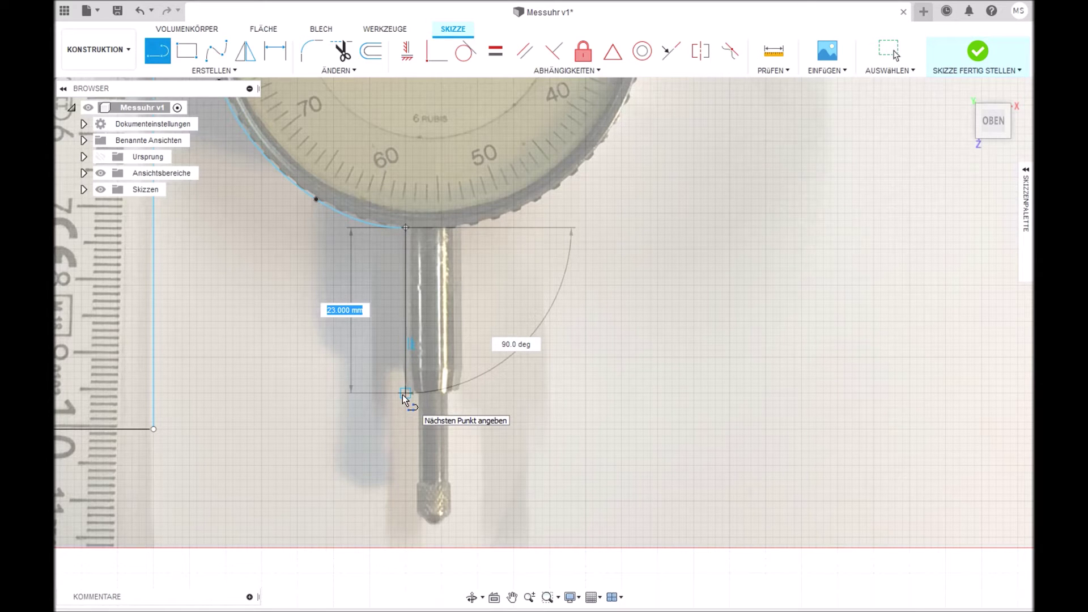
left_click(404, 395)
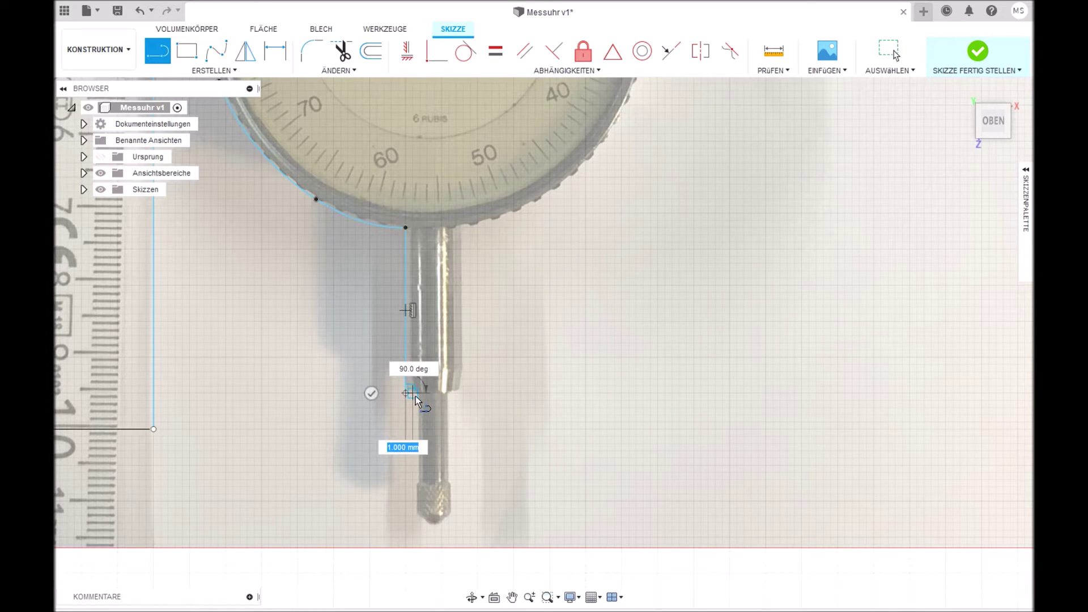
left_click(414, 395)
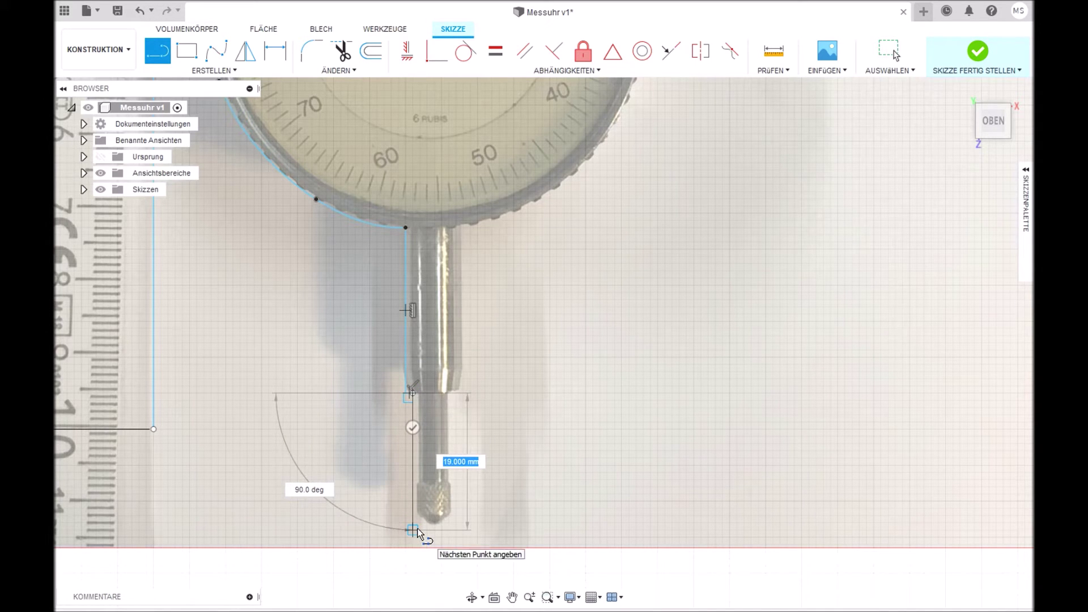
left_click(417, 530)
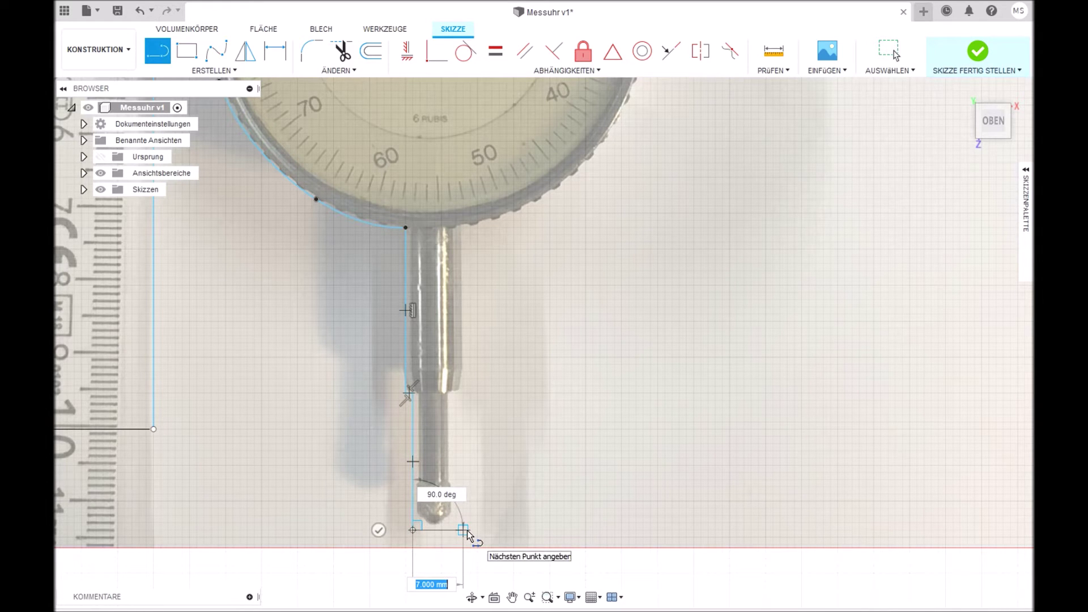
Step: Draw the 7 mm tip and the right side back up: 15 mm, 1 mm step, to the rim
left_click(457, 530)
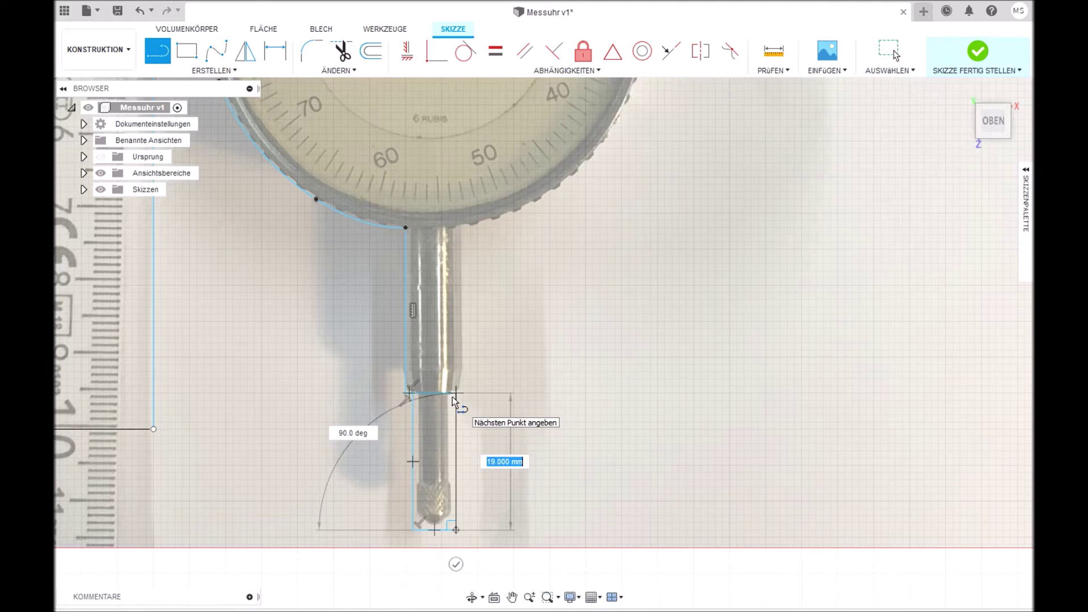
left_click(453, 397)
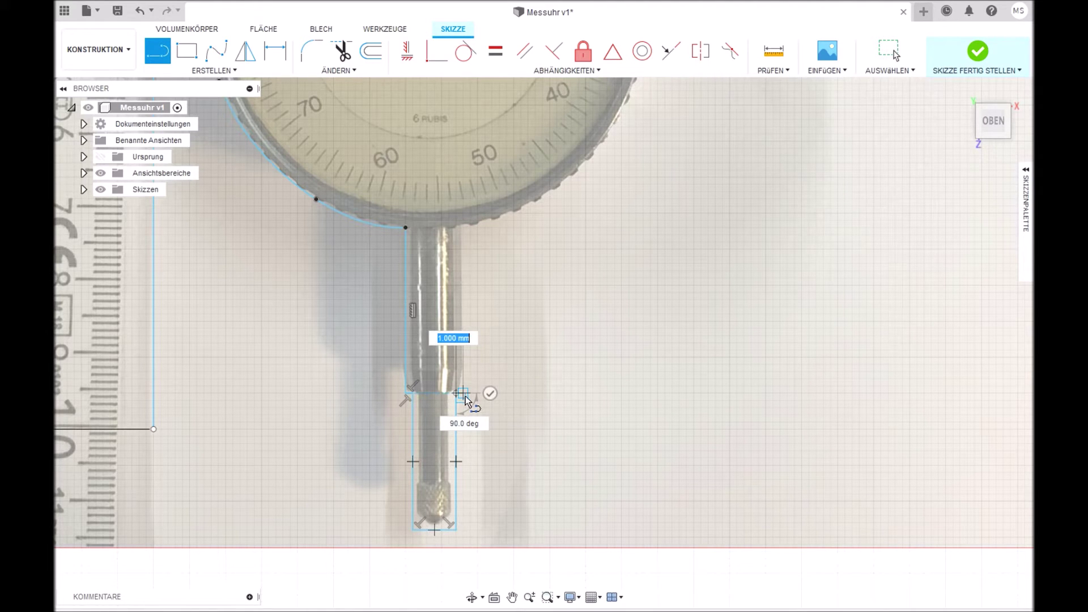
left_click(462, 395)
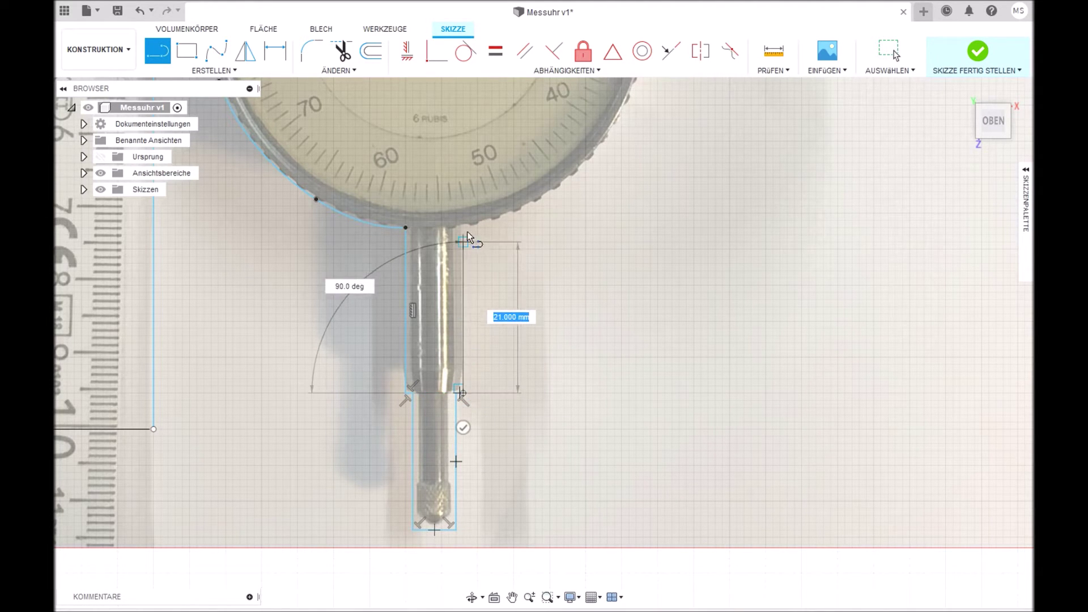
left_click(463, 229)
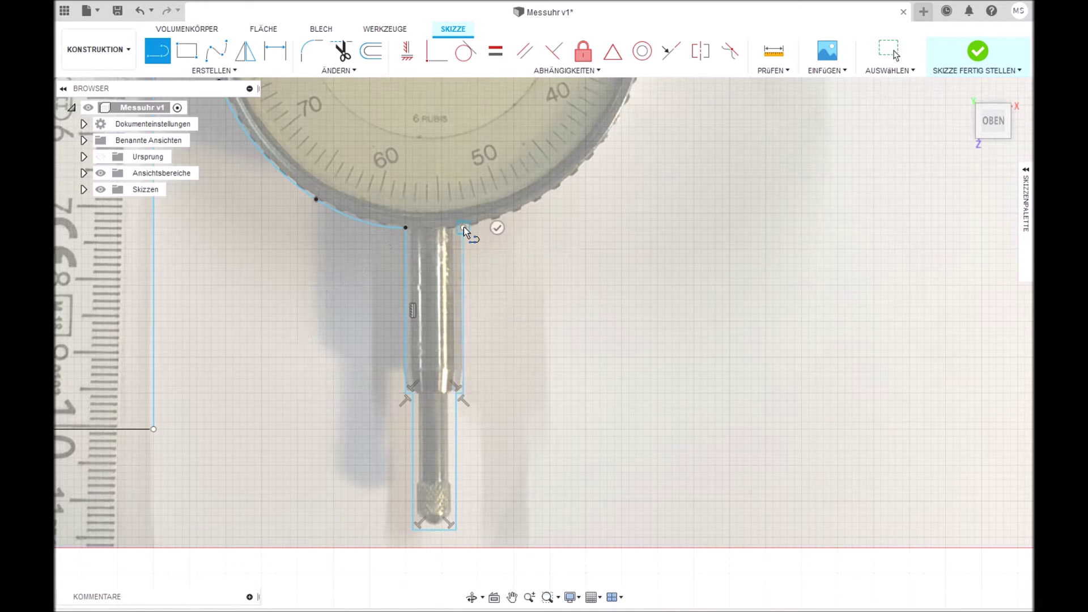
left_click(497, 228)
Step: Start a spline at the stem's right corner with fit points along the lower-right rim
scroll(779, 435, "down", 5)
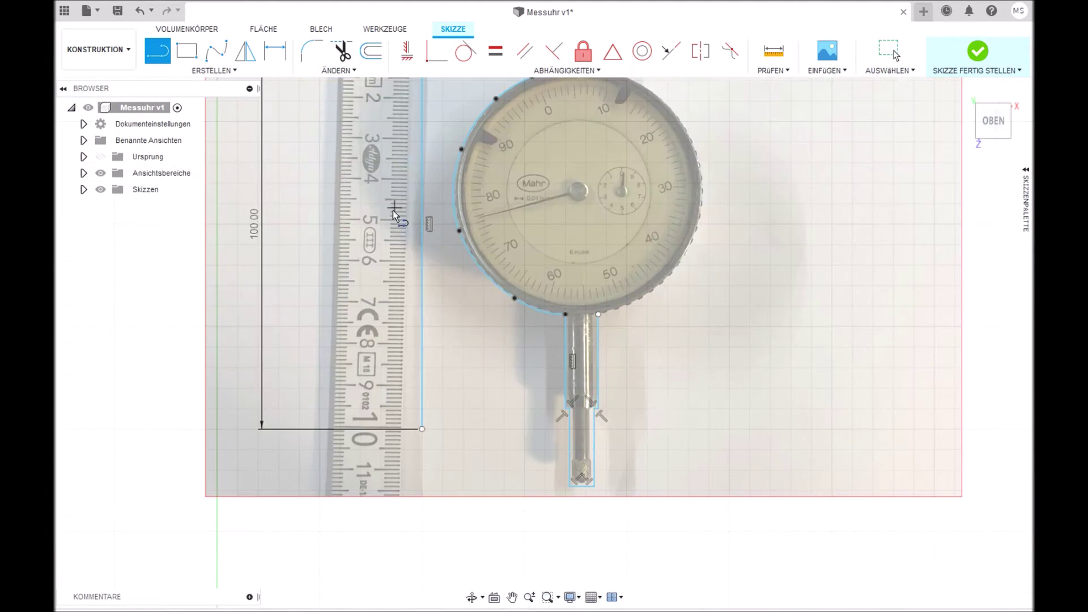
scroll(583, 140, "down", 2)
scroll(584, 115, "up", 1)
scroll(583, 114, "up", 2)
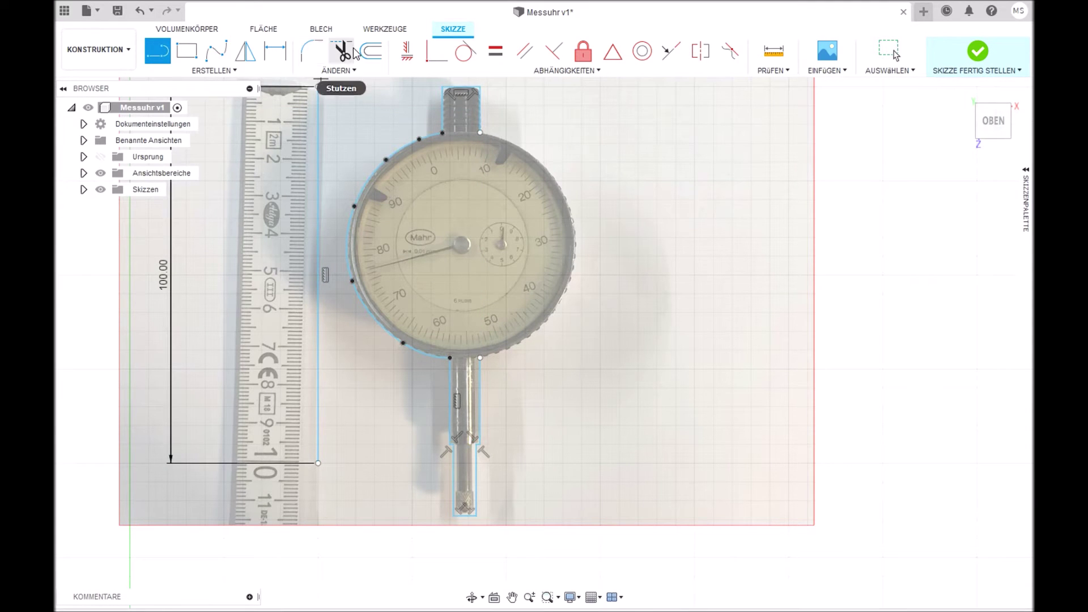
left_click(216, 51)
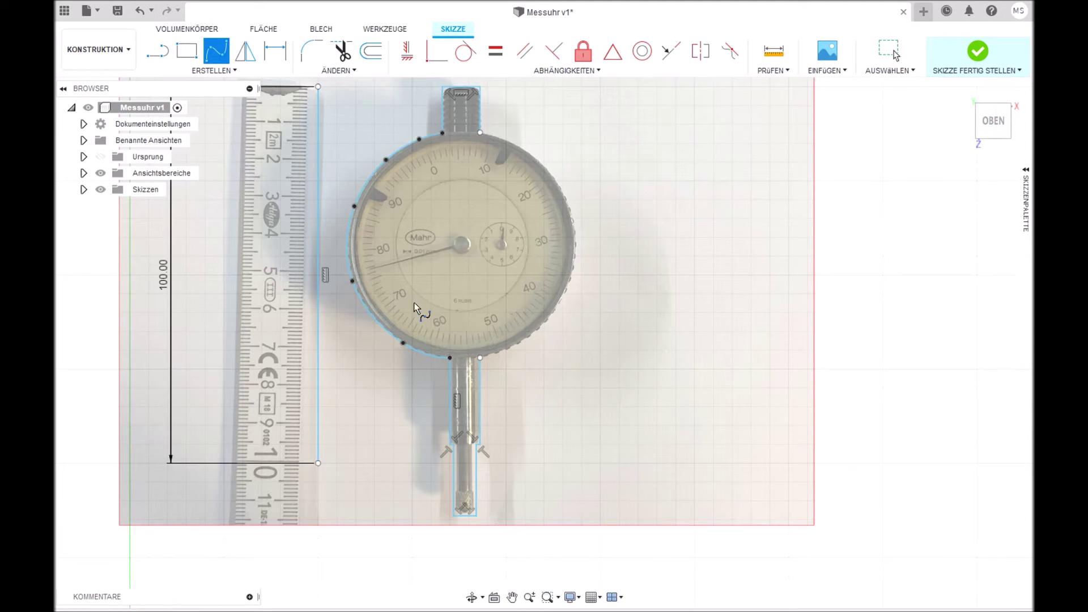
scroll(504, 348, "up", 3)
left_click(482, 353)
left_click(570, 308)
left_click(703, 202)
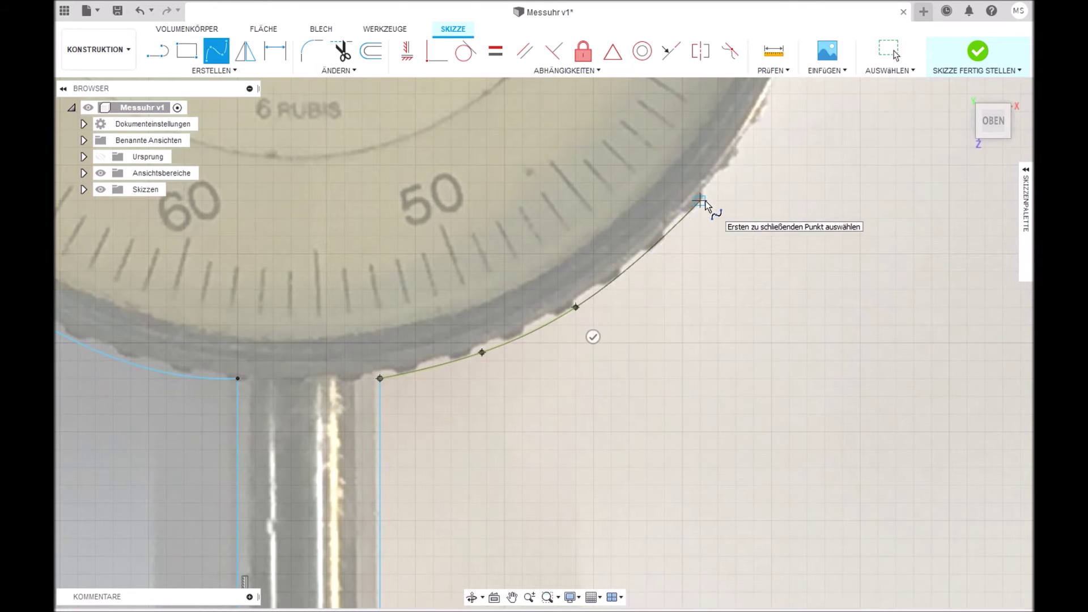
scroll(703, 202, "down", 5)
scroll(700, 133, "up", 4)
left_click(601, 404)
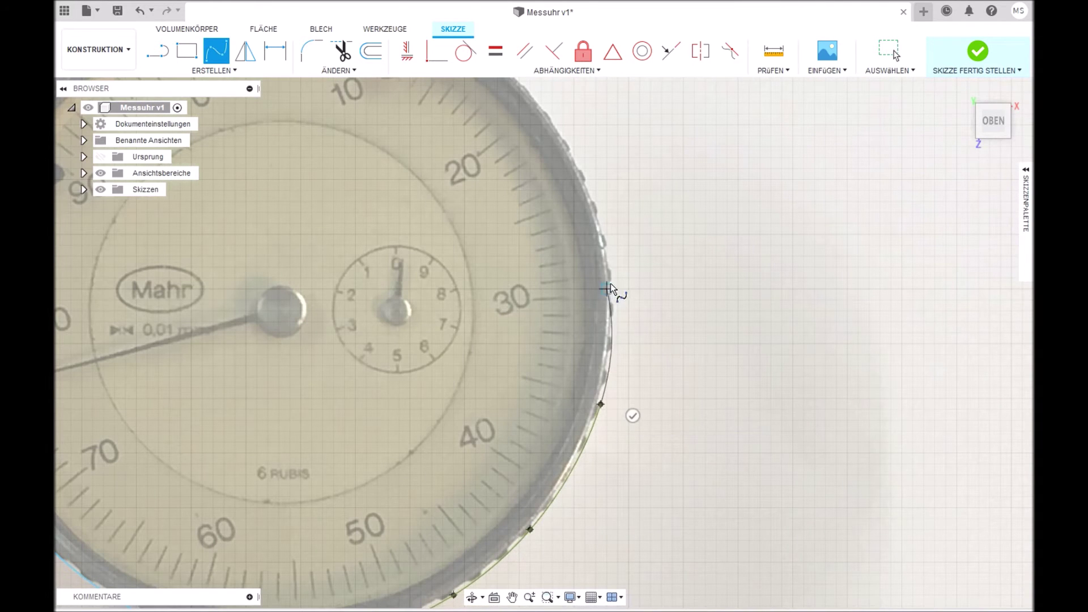
Step: Continue the spline up the right rim to the top mount and finish it
scroll(608, 247, "up", 3)
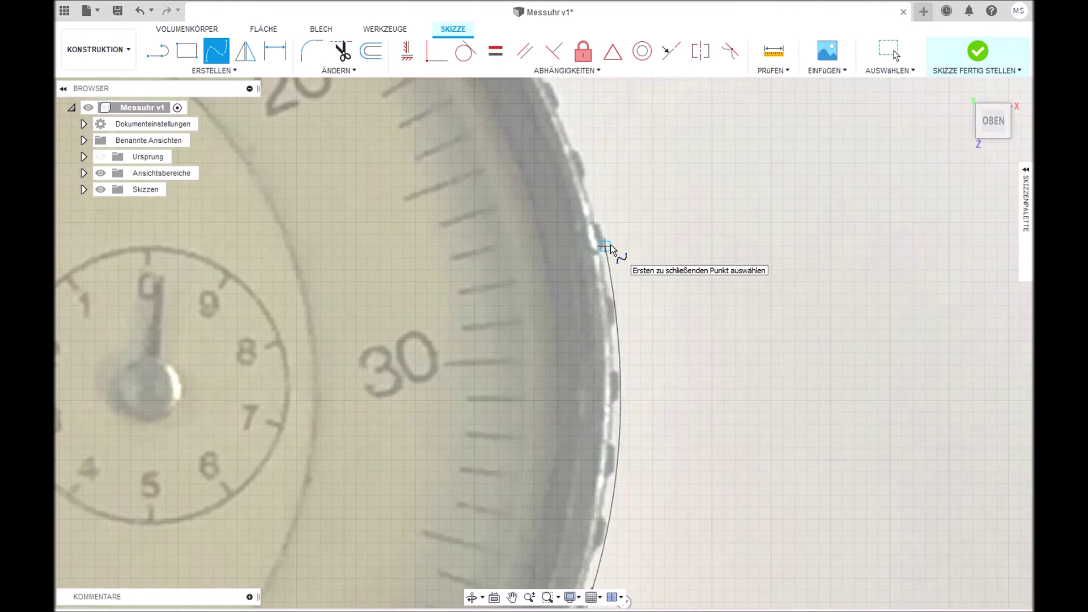
scroll(582, 165, "down", 5)
scroll(517, 105, "up", 4)
scroll(518, 105, "up", 1)
left_click(665, 341)
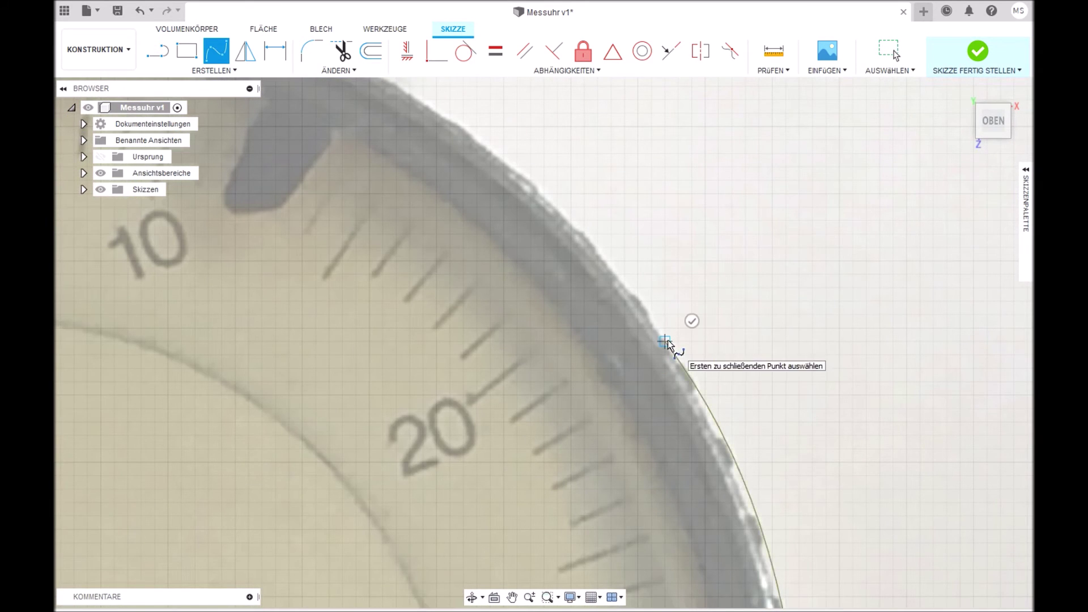
scroll(607, 174, "down", 5)
scroll(499, 148, "up", 4)
left_click(657, 283)
scroll(538, 195, "up", 2)
left_click(530, 192)
scroll(694, 221, "down", 3)
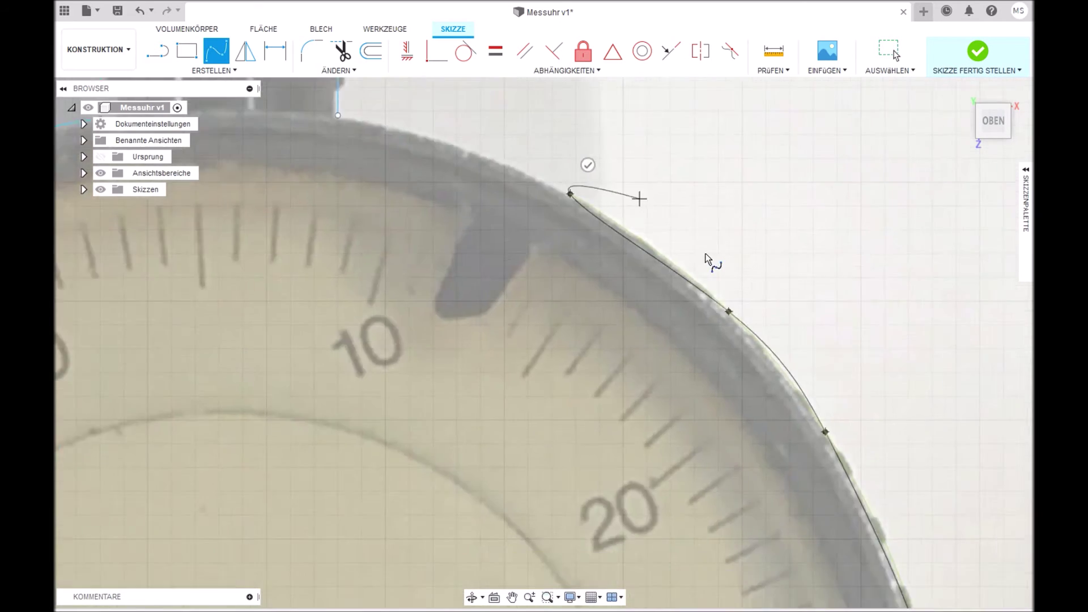
scroll(644, 198, "down", 2)
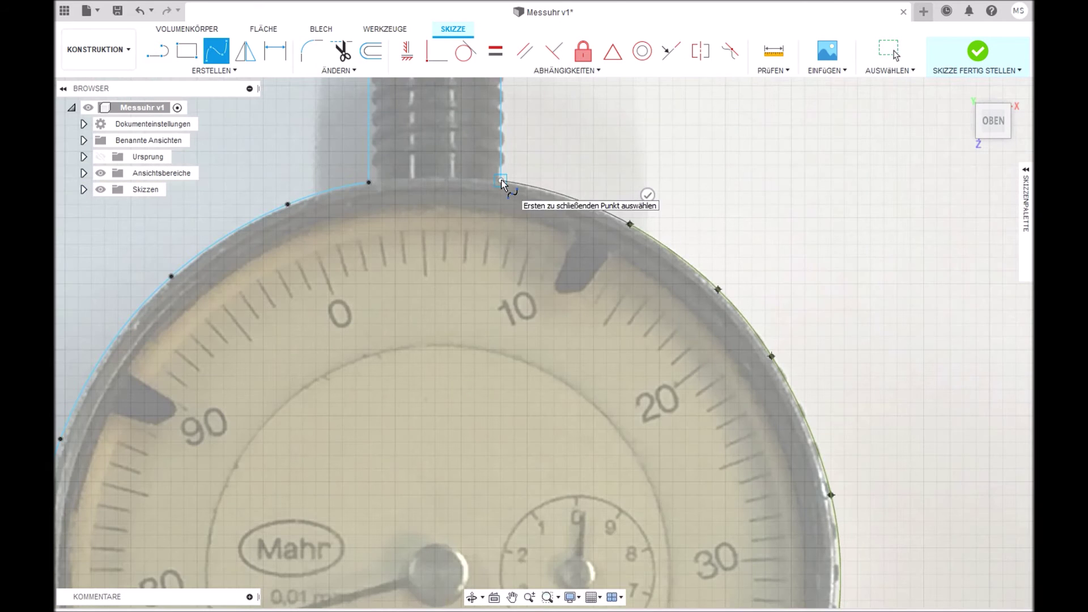
left_click(506, 147)
scroll(765, 180, "down", 3)
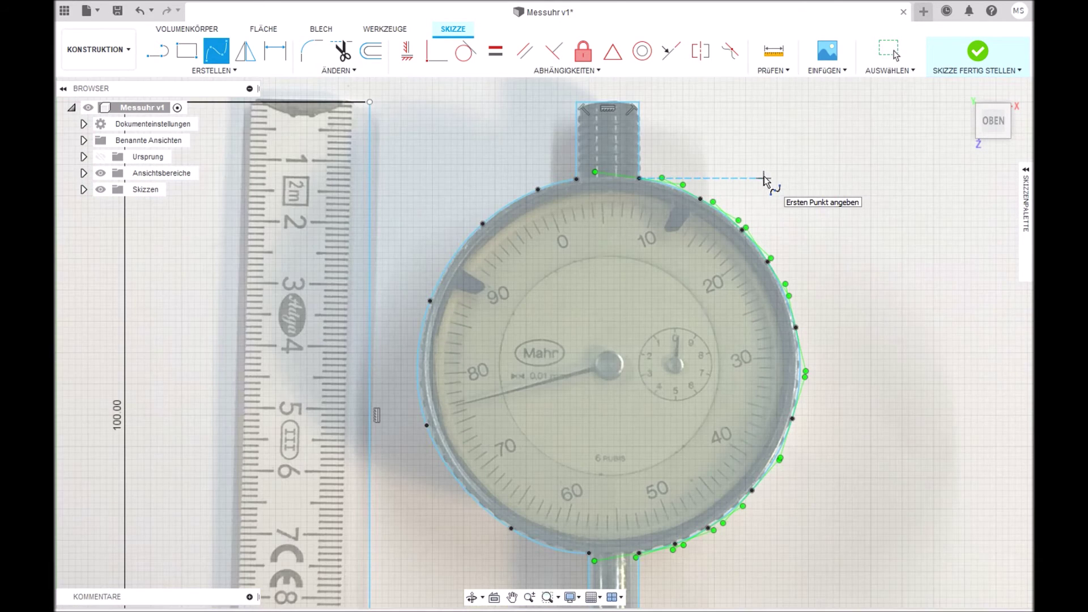
left_click(889, 51)
left_click(859, 242)
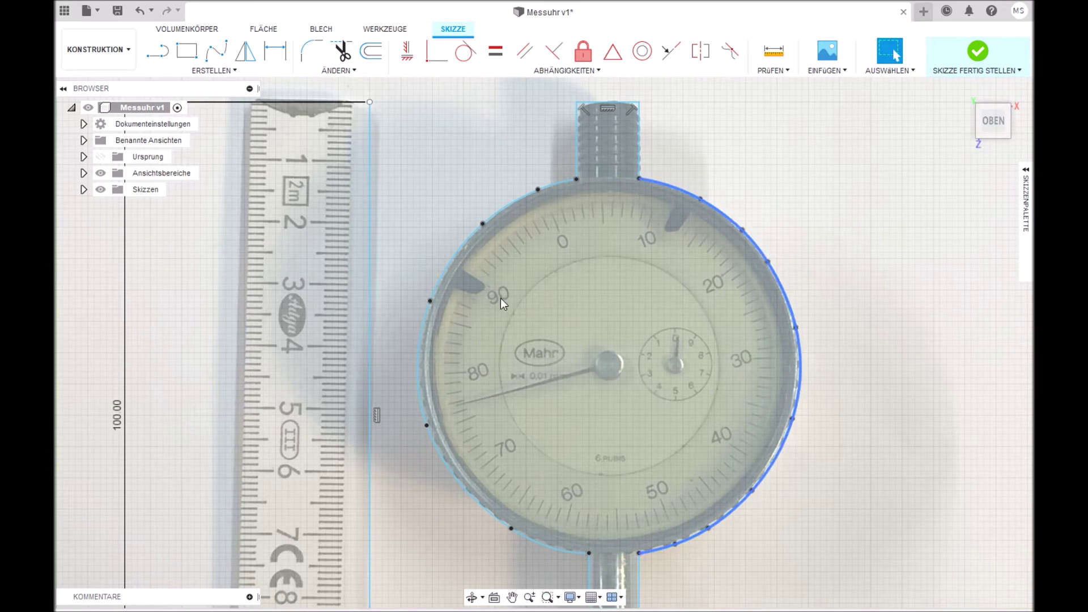
scroll(445, 170, "down", 4)
Step: Hide the canvas photo, select the 3310.657 mm² gauge profile and start Offset
left_click(101, 173)
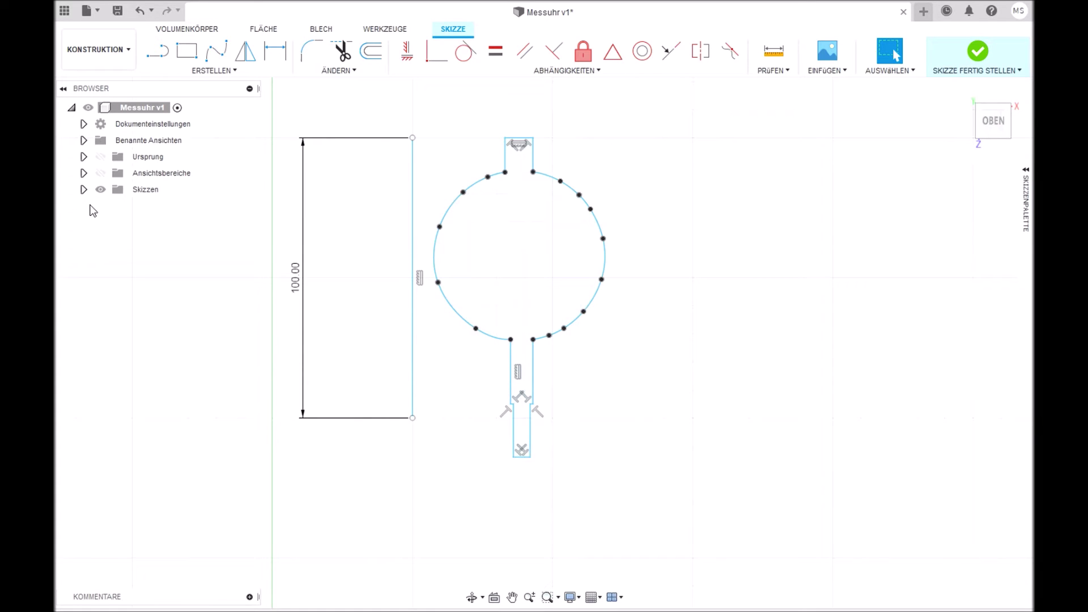
left_click(451, 306)
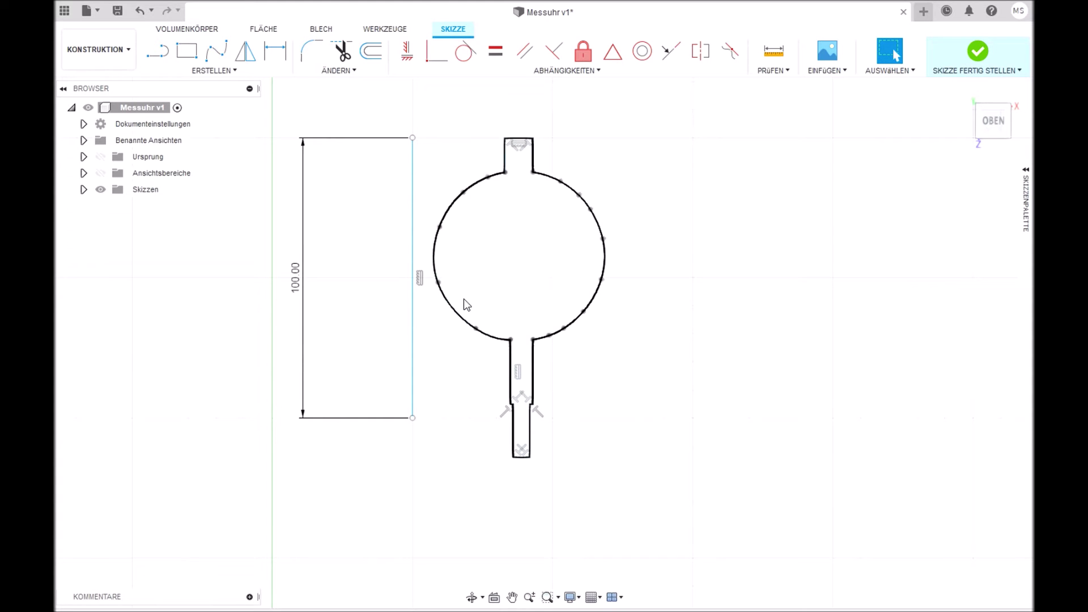
left_click(464, 299)
left_click(374, 56)
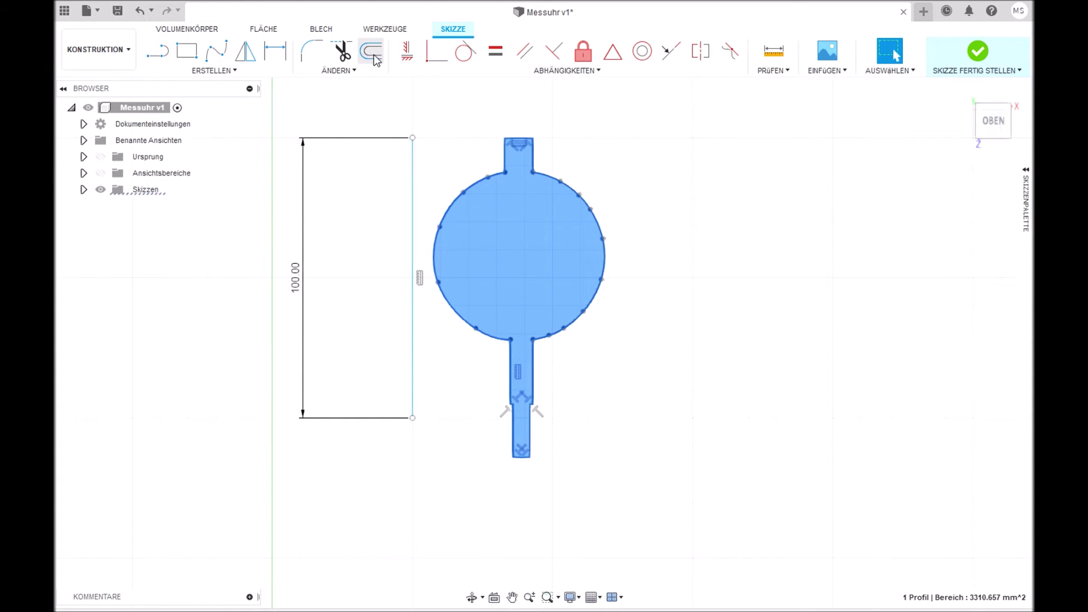
left_click(450, 215)
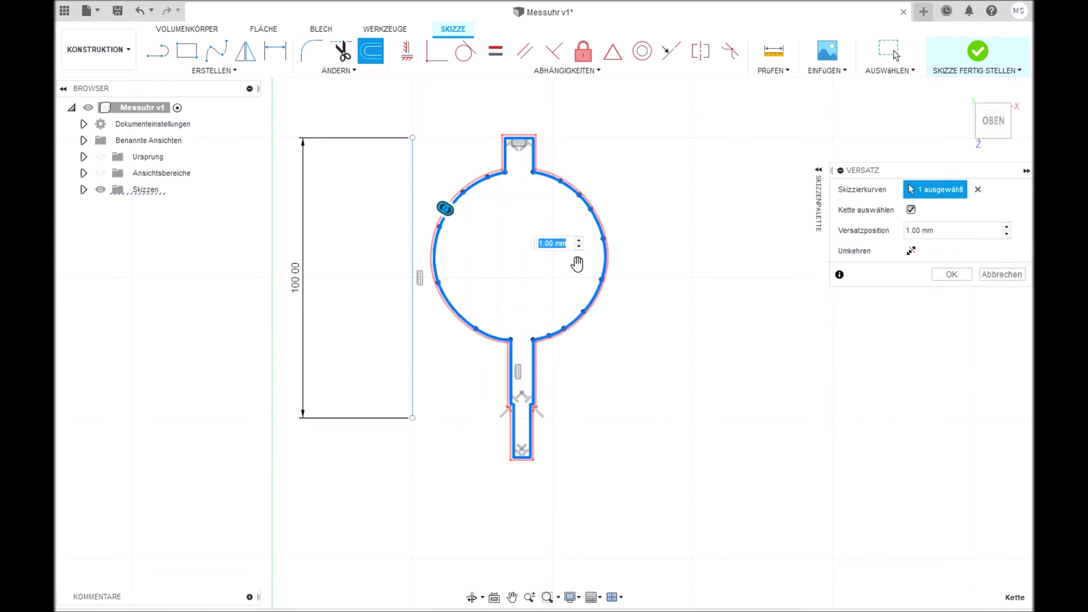
left_click(577, 239)
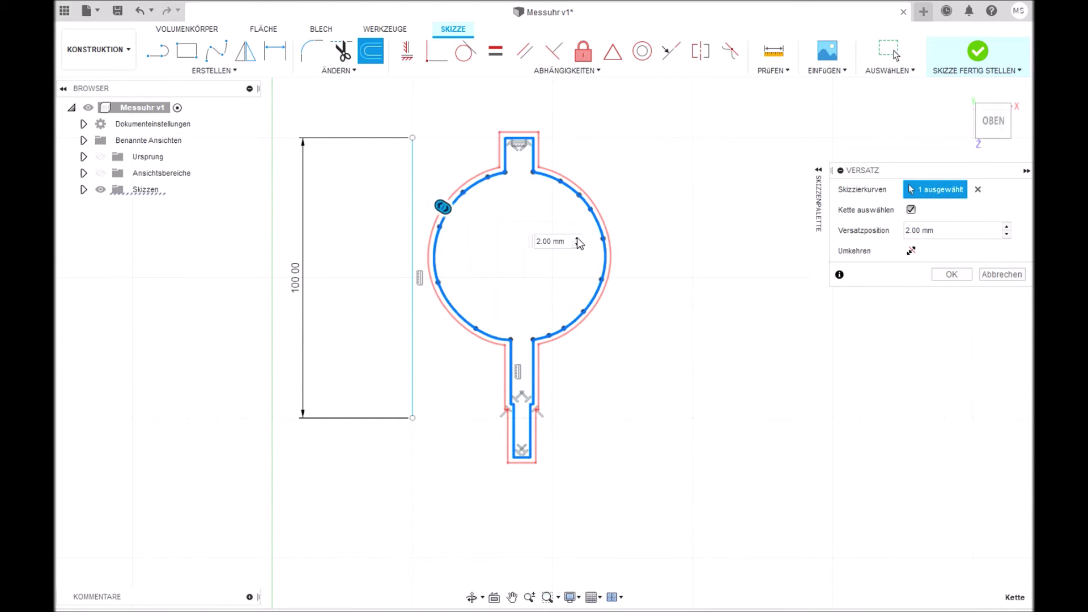
left_click(577, 240)
left_click(574, 237)
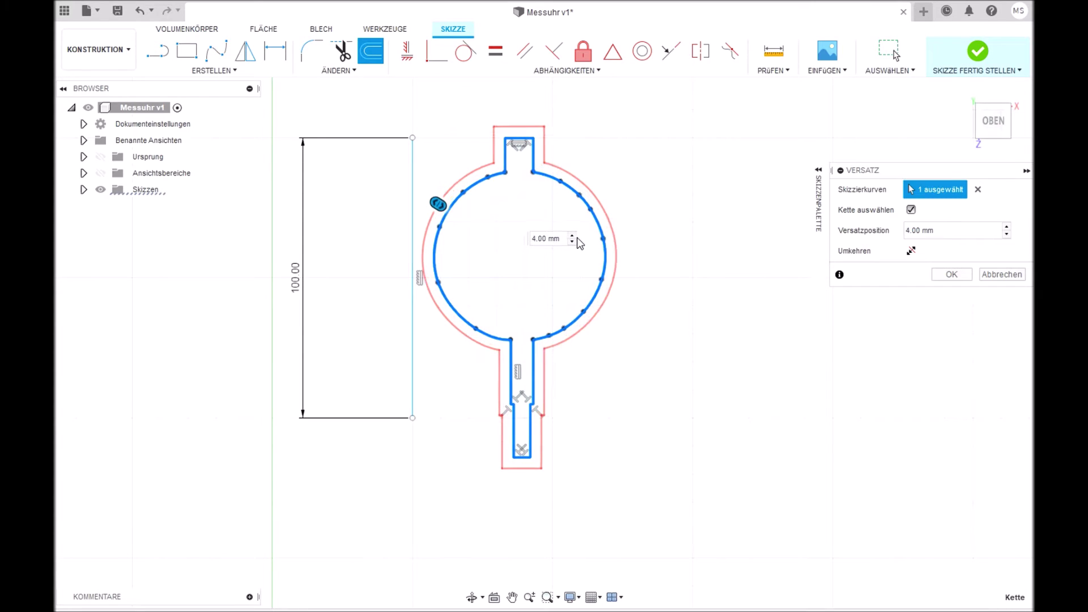
left_click(574, 237)
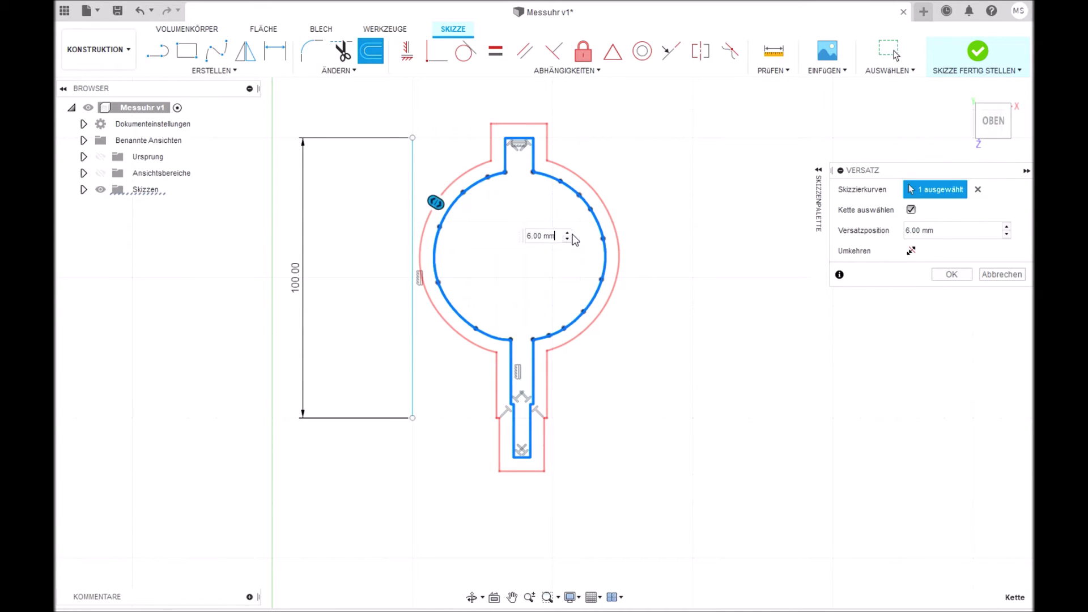
left_click(573, 236)
left_click(569, 233)
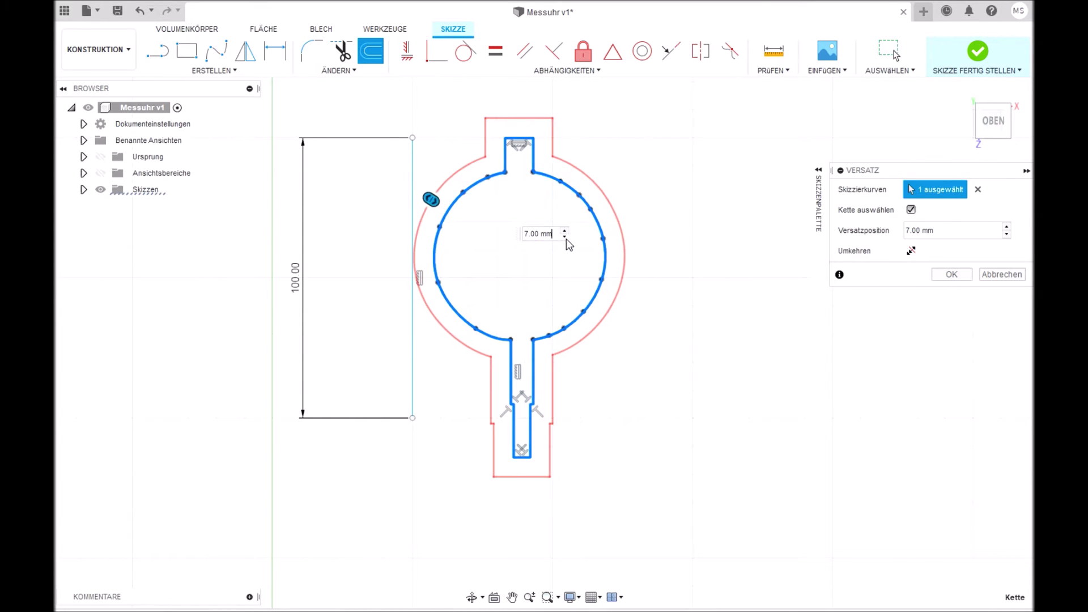
left_click(566, 239)
left_click(567, 240)
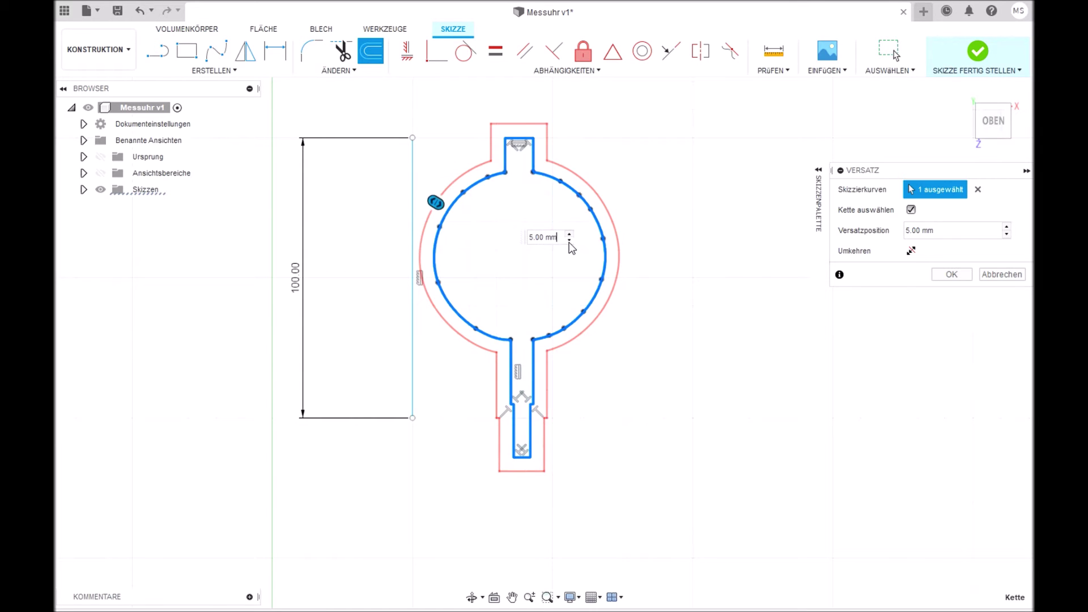
left_click(569, 241)
left_click(572, 243)
left_click(576, 245)
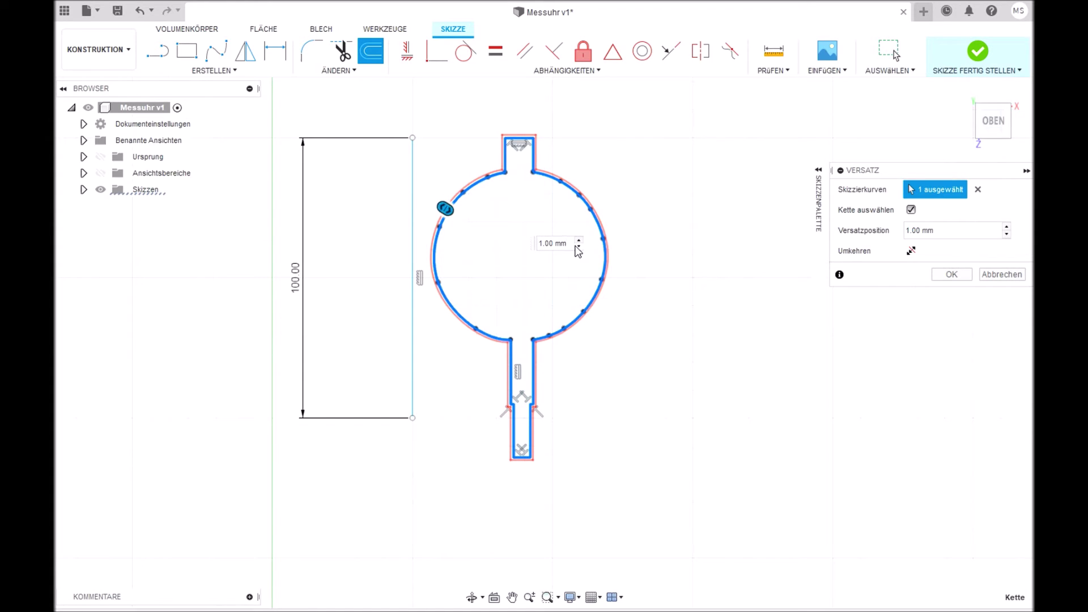
left_click(575, 246)
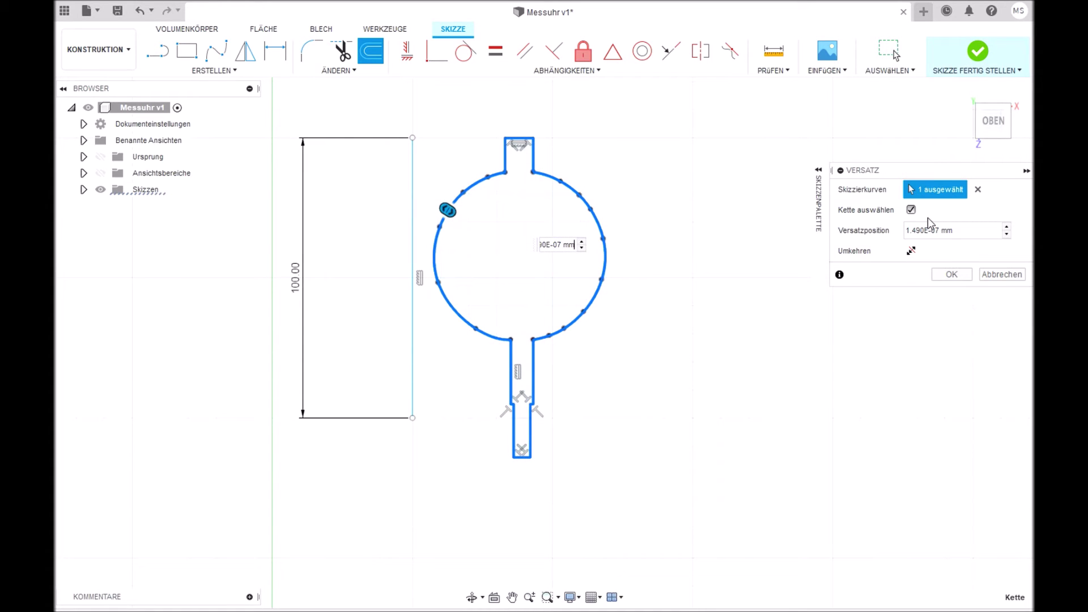
left_click(988, 274)
Step: Bridge the top stem opening with a short spline between the stem corners
left_click(216, 51)
left_click(523, 170)
scroll(521, 169, "up", 3)
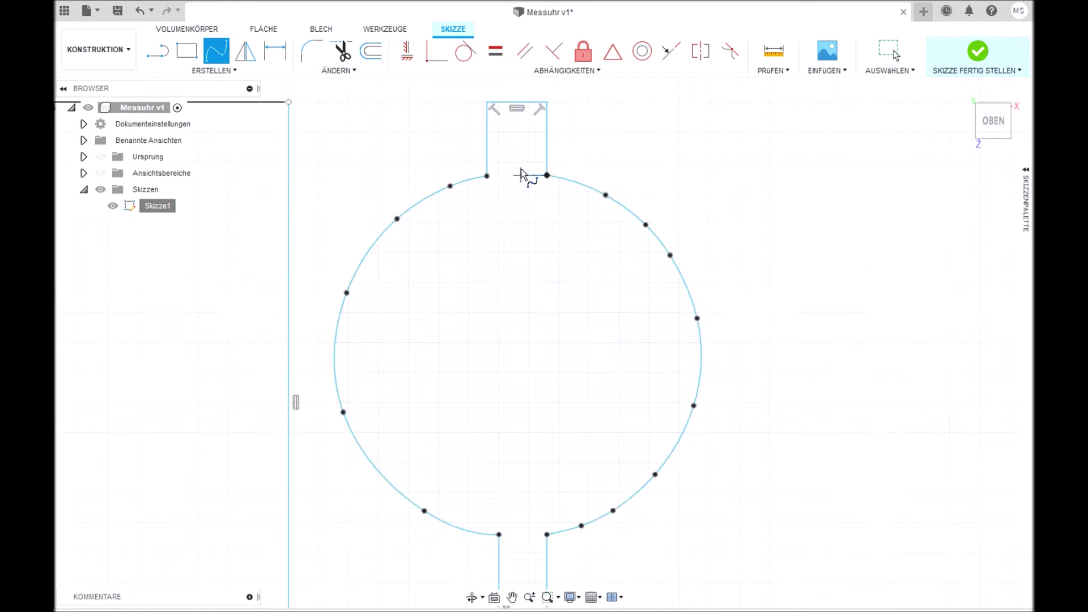
scroll(522, 169, "up", 3)
left_click(456, 183)
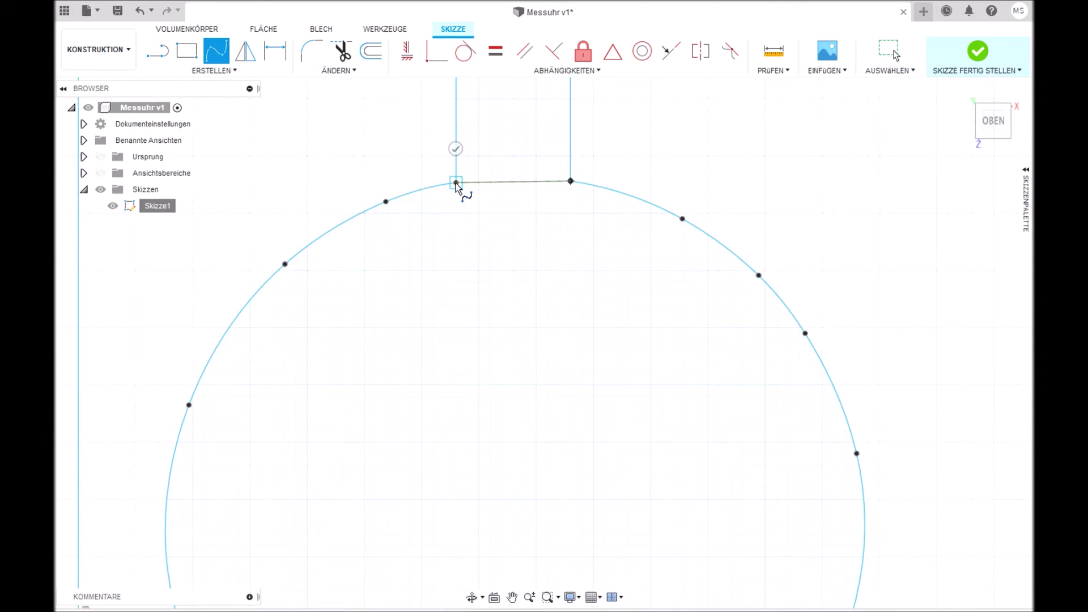
double_click(570, 182)
scroll(510, 220, "down", 1)
scroll(512, 218, "down", 4)
scroll(510, 388, "up", 4)
Step: Bridge the bottom stem opening with a spline, check both segment lengths, and finish the sketch
left_click(510, 394)
left_click(574, 395)
left_click(889, 51)
left_click(540, 396)
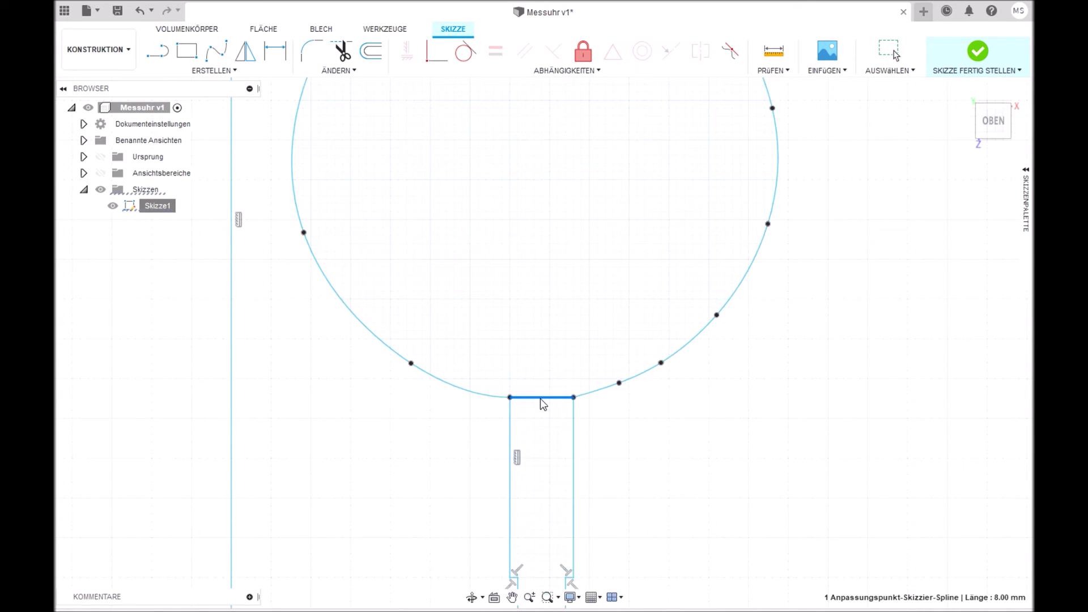
middle_click_drag(540, 399, 622, 611)
left_click(617, 126)
scroll(794, 283, "down", 5)
left_click(965, 57)
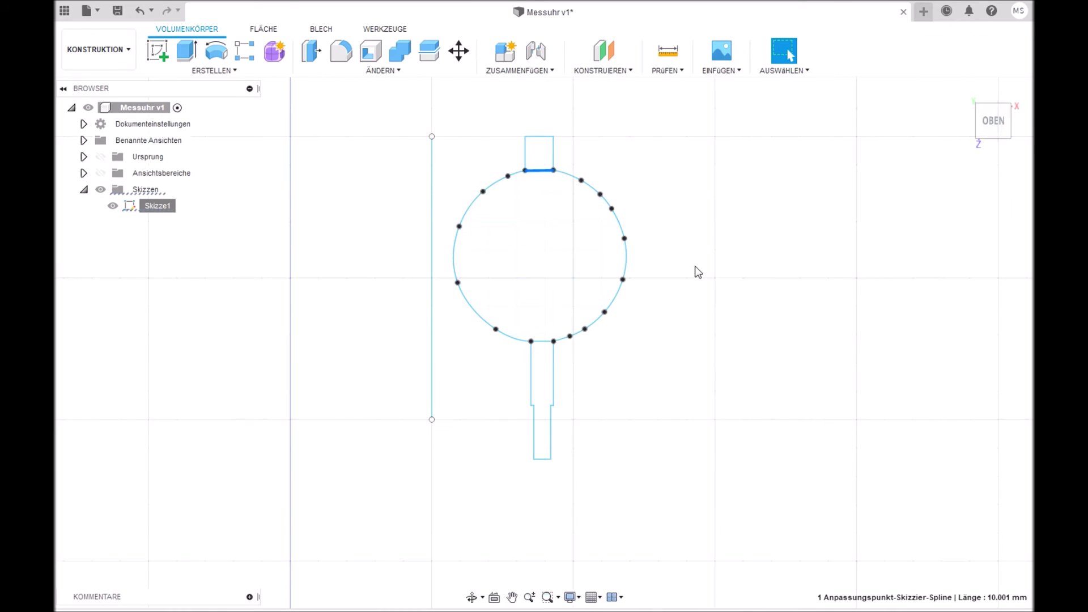
Step: Delete the 100 mm reference line and export Skizze1 as Messuhr.dxf, overwriting the existing file
left_click(433, 282)
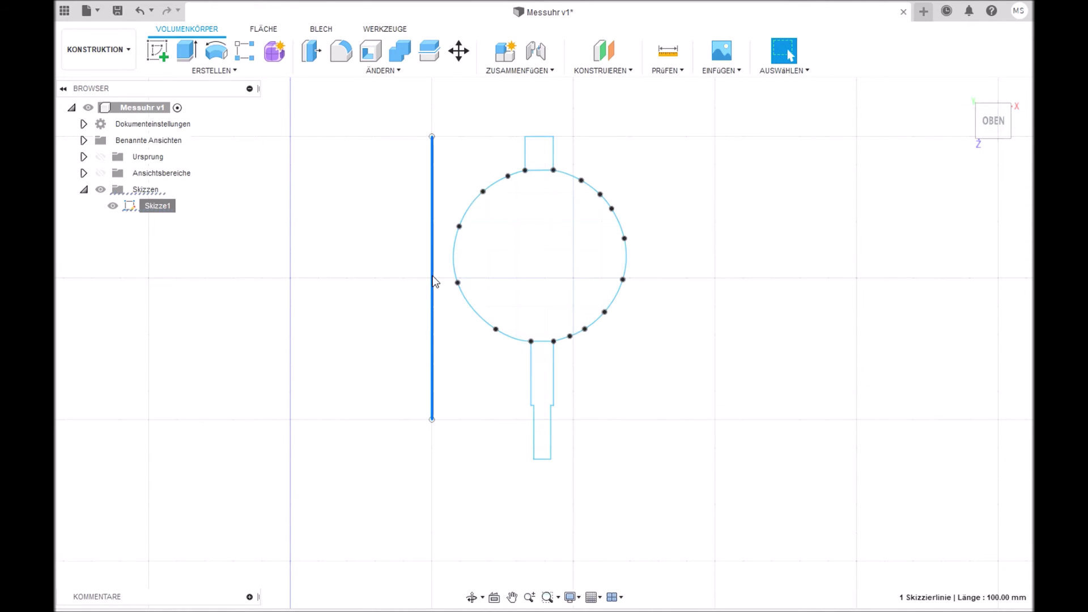
key("Delete")
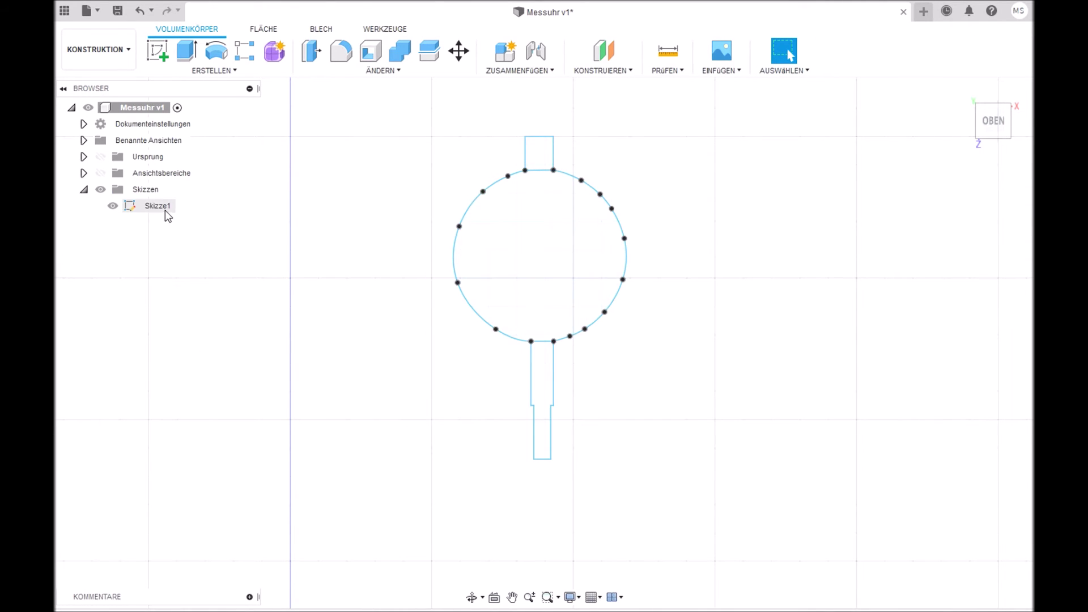
right_click(166, 214)
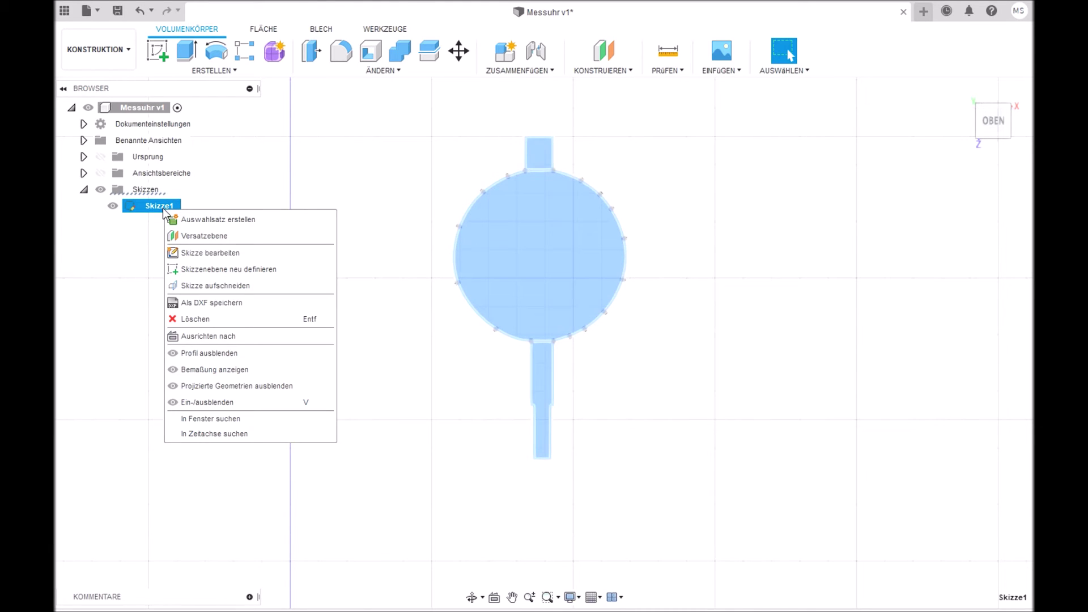
left_click(242, 306)
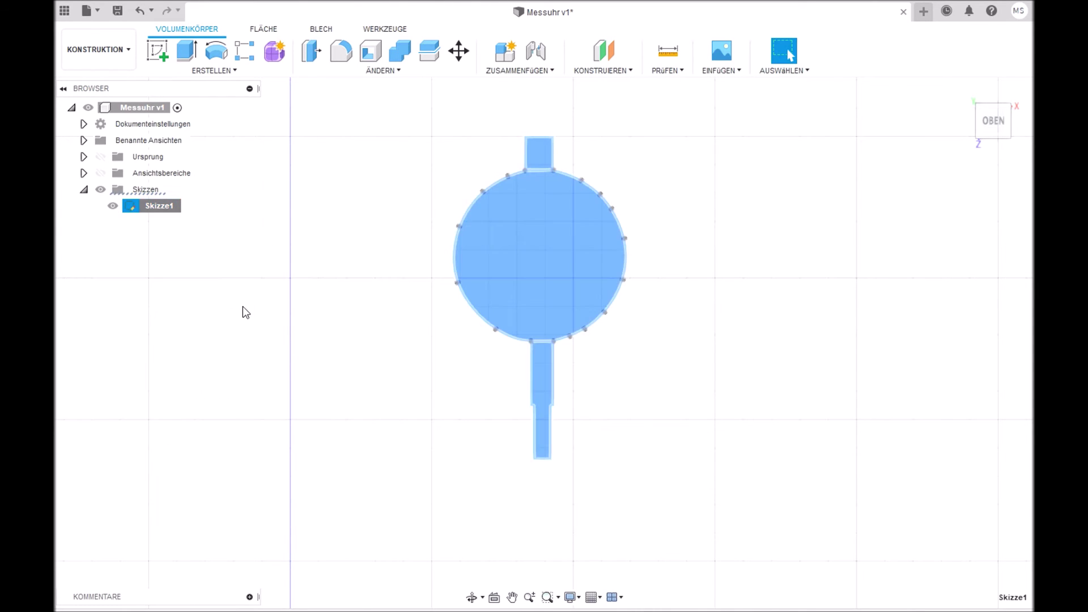
left_click(220, 142)
left_click(588, 346)
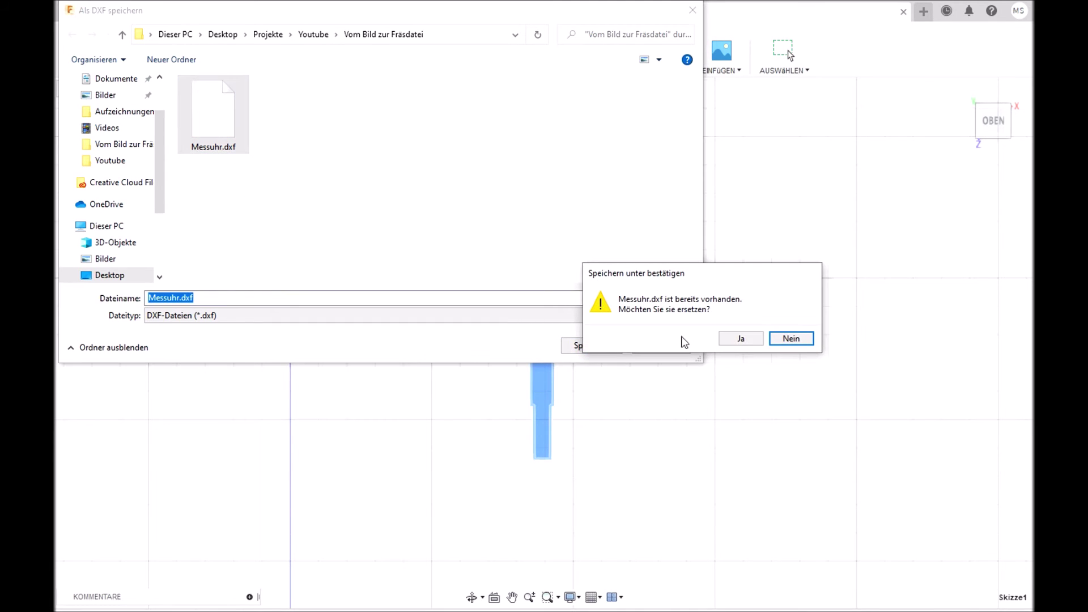
left_click(742, 340)
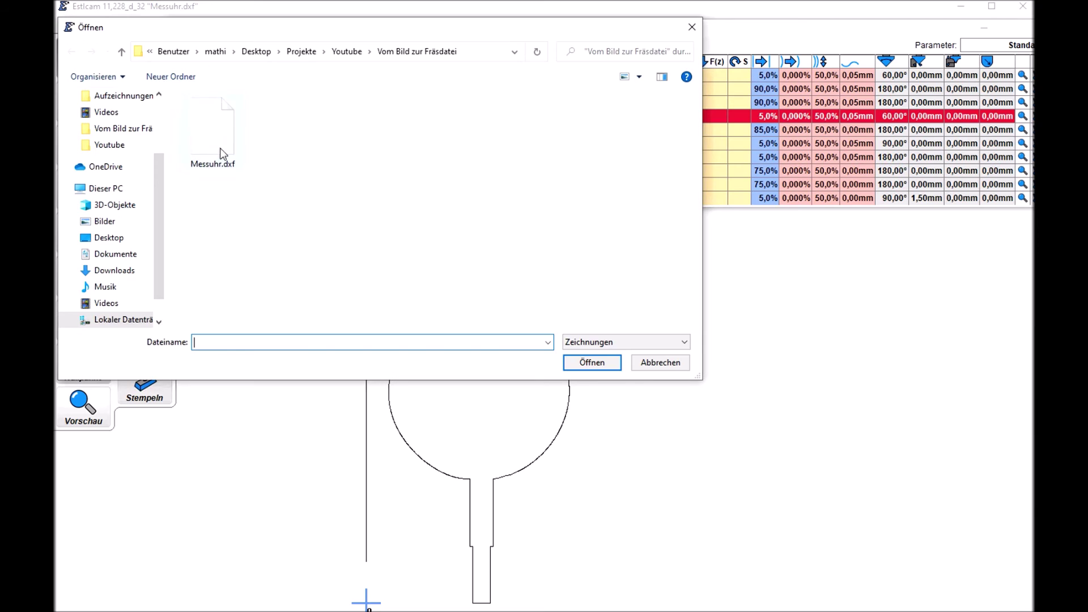
Step: Open Messuhr.dxf with the drawing unit set to Millimeter
left_click(227, 151)
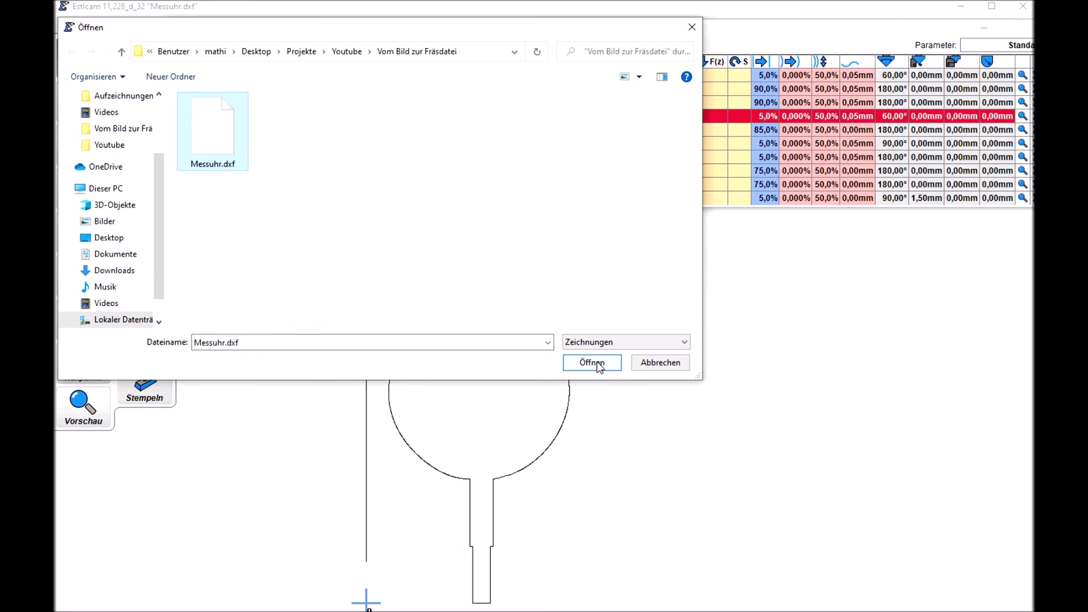
left_click(597, 363)
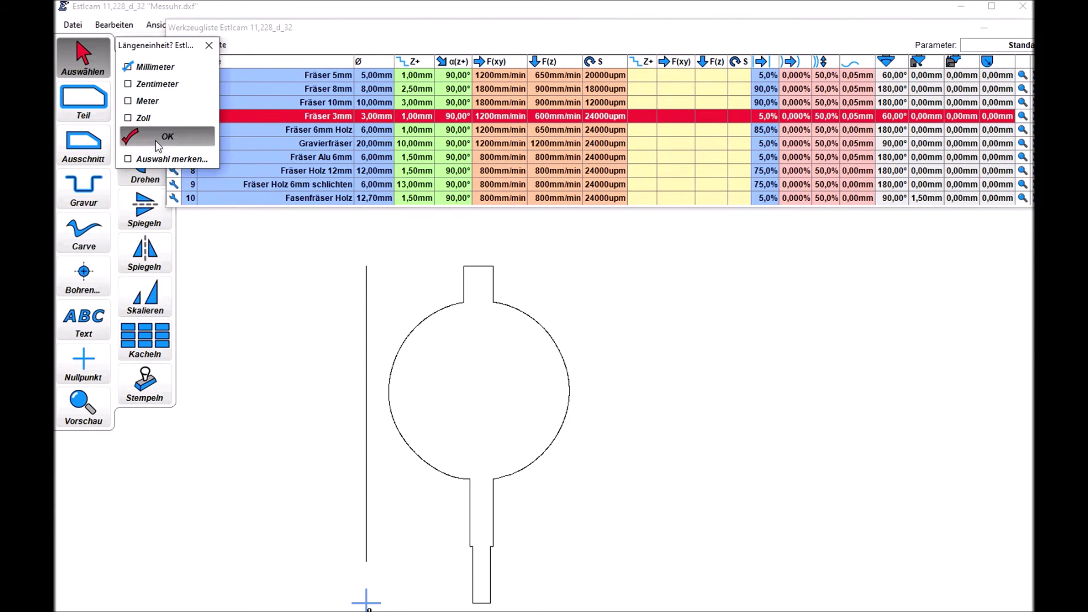
left_click(159, 146)
Step: Move the Werkzeugliste window to the top of the screen with its title visible
mouse_move(545, 33)
left_mouse_down()
mouse_move(530, 19)
mouse_move(550, 1)
left_mouse_up()
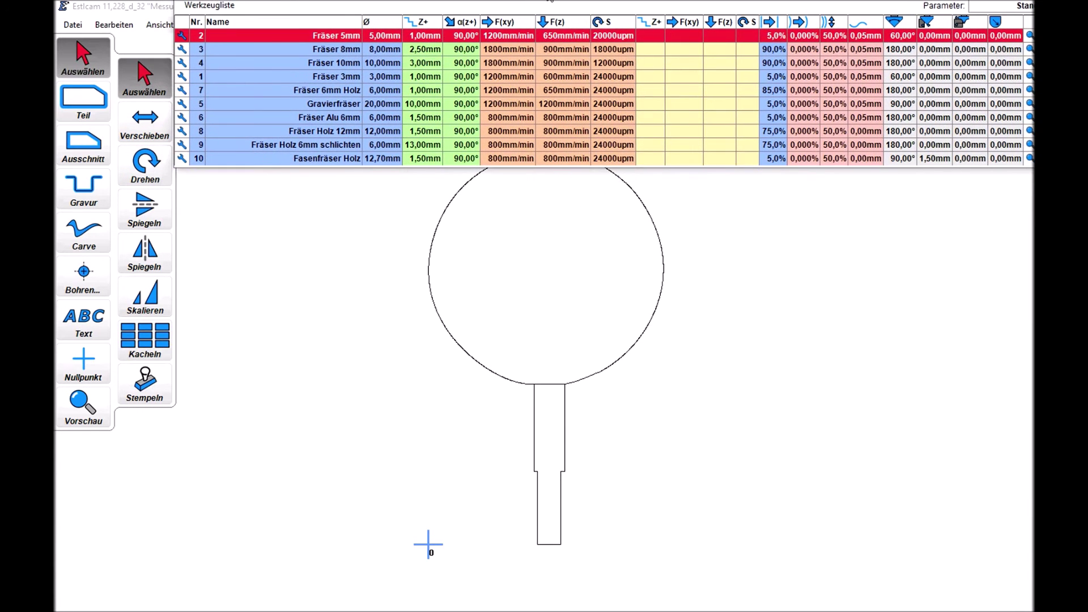
scroll(386, 462, "up", 1)
scroll(387, 465, "down", 5)
scroll(459, 323, "up", 2)
scroll(499, 329, "down", 3)
scroll(528, 341, "up", 2)
scroll(523, 366, "up", 1)
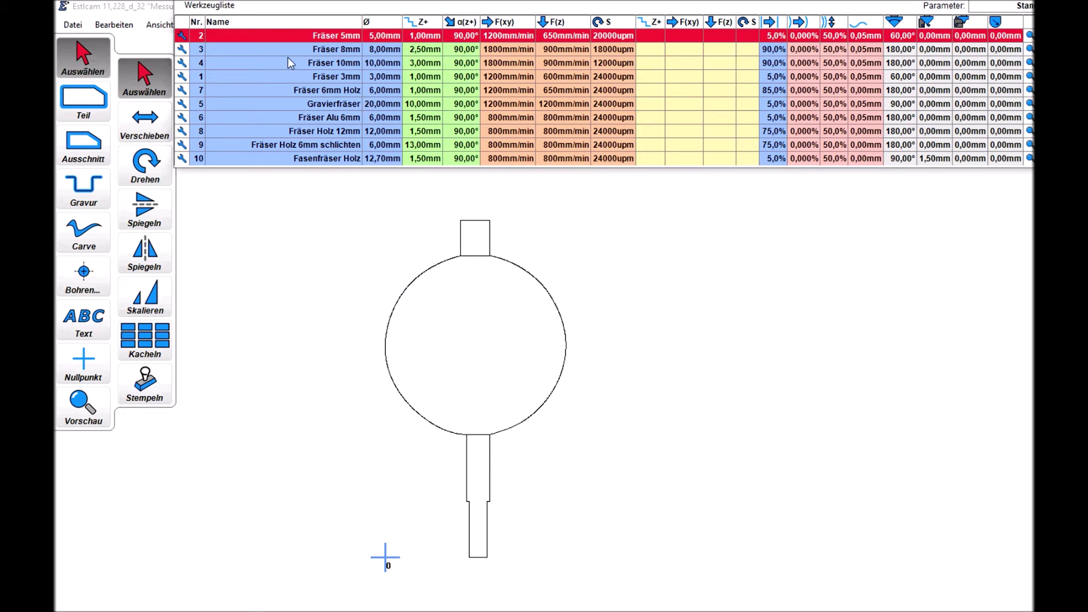
left_click_drag(283, 3, 281, 11)
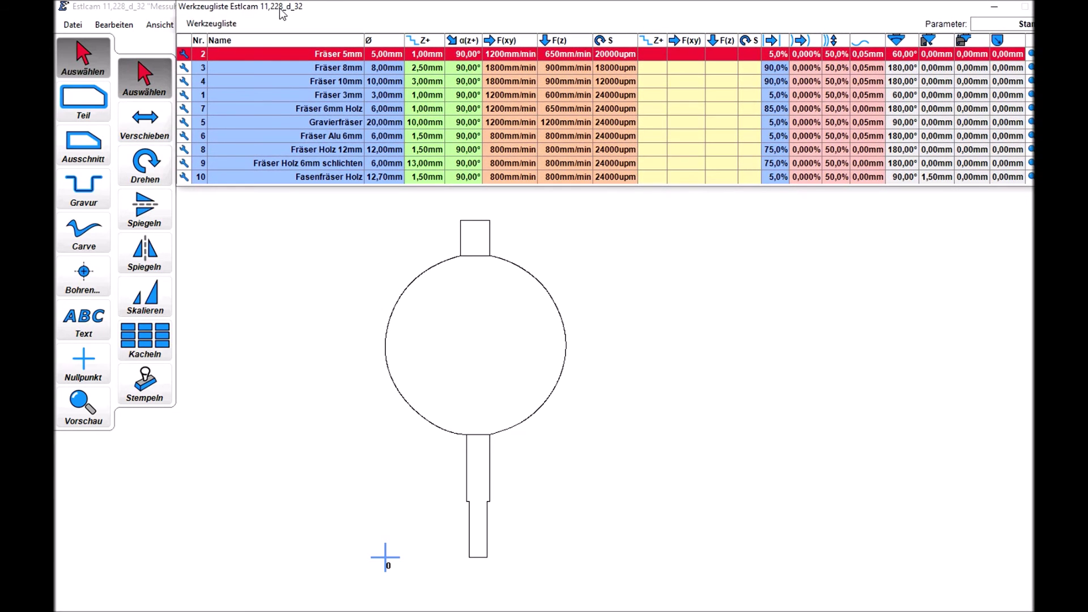
Step: With the 3 mm cutter, trace the dial circle by hand as a cut-out 10 mm deep
double_click(357, 95)
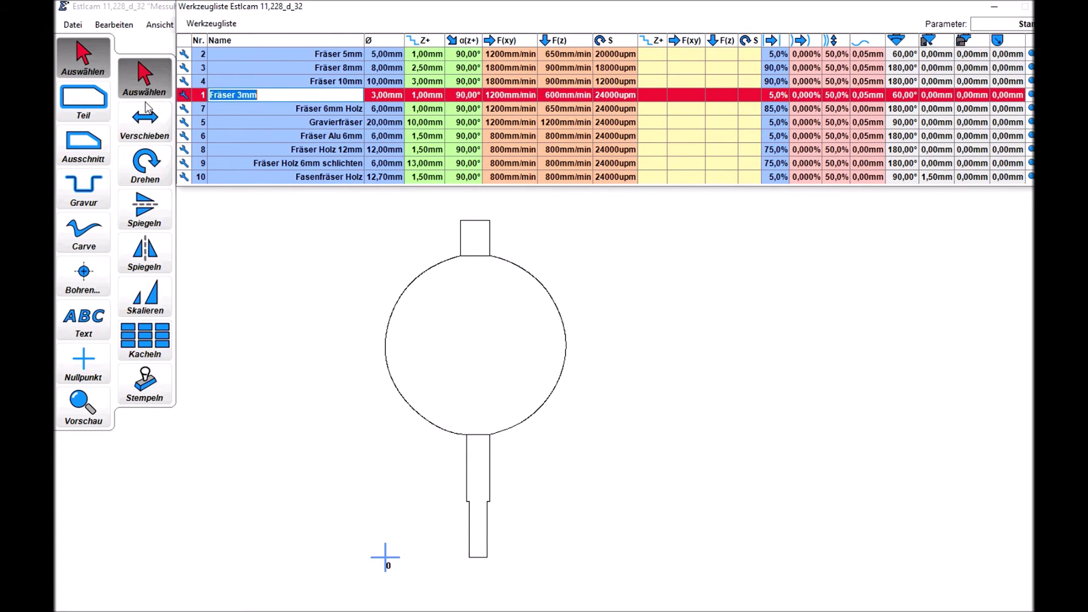
left_click(91, 145)
left_click(139, 211)
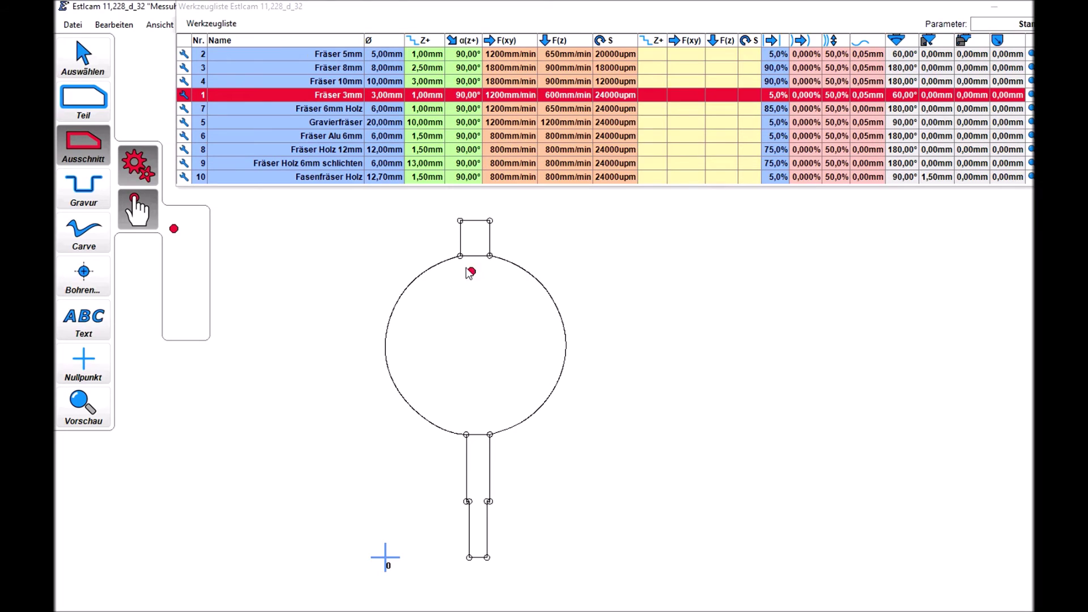
left_click(460, 256)
left_click(466, 435)
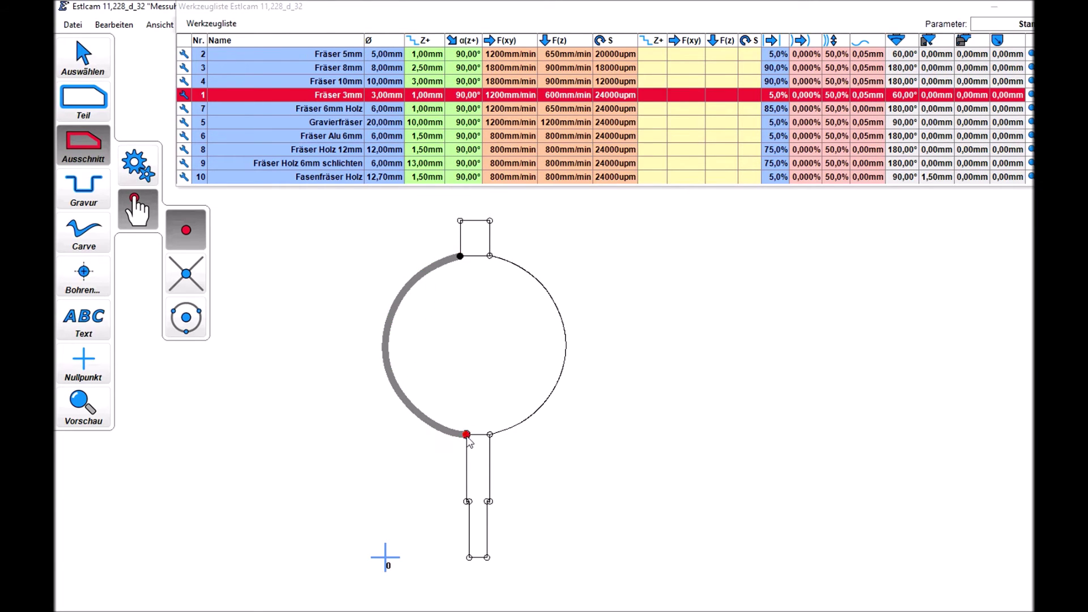
left_click(491, 436)
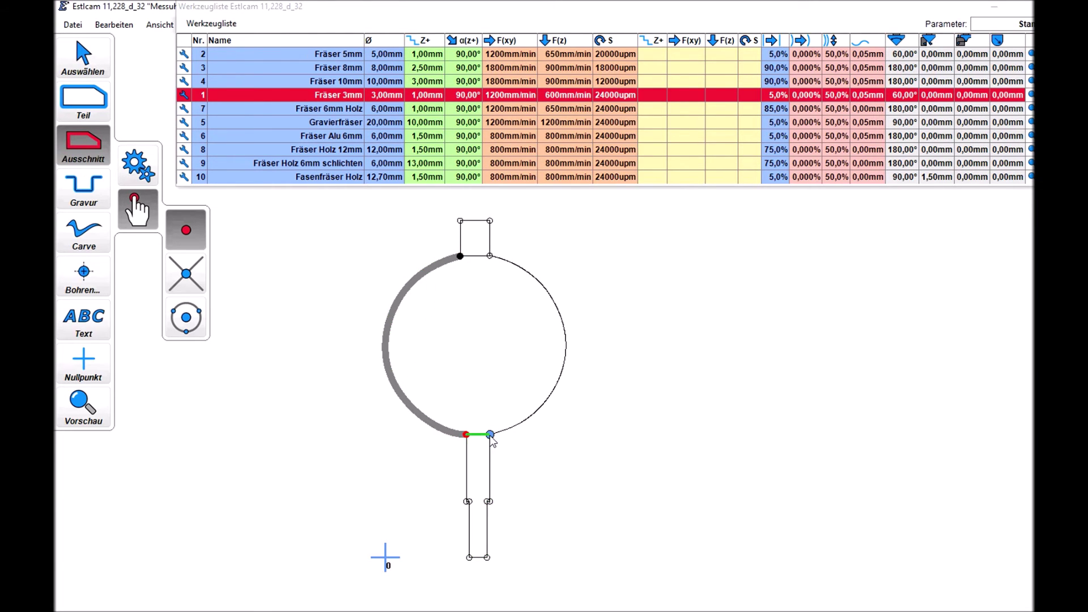
left_click(489, 257)
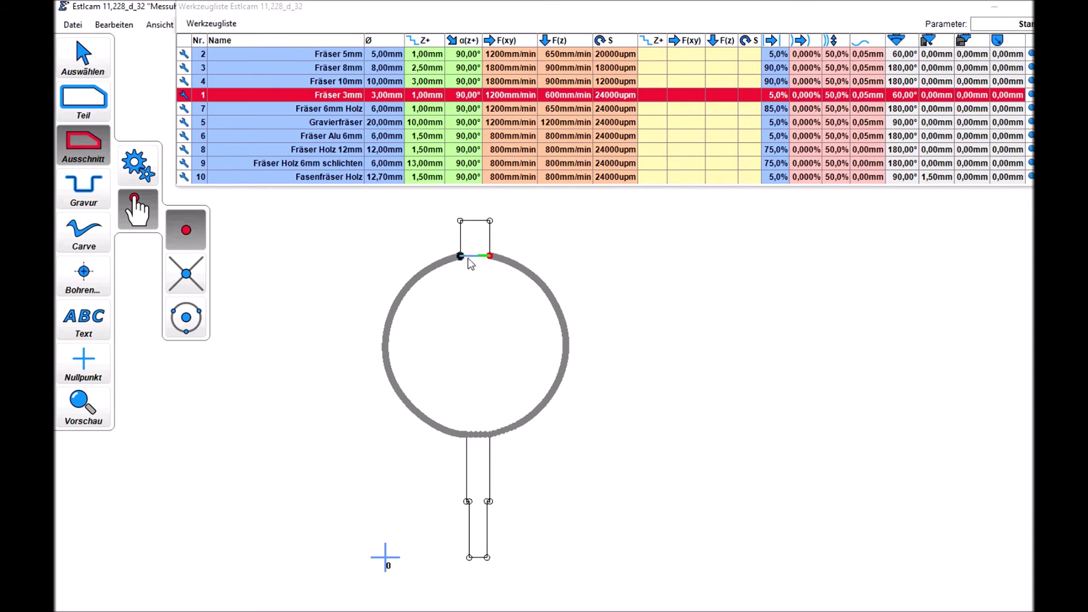
left_click(461, 258)
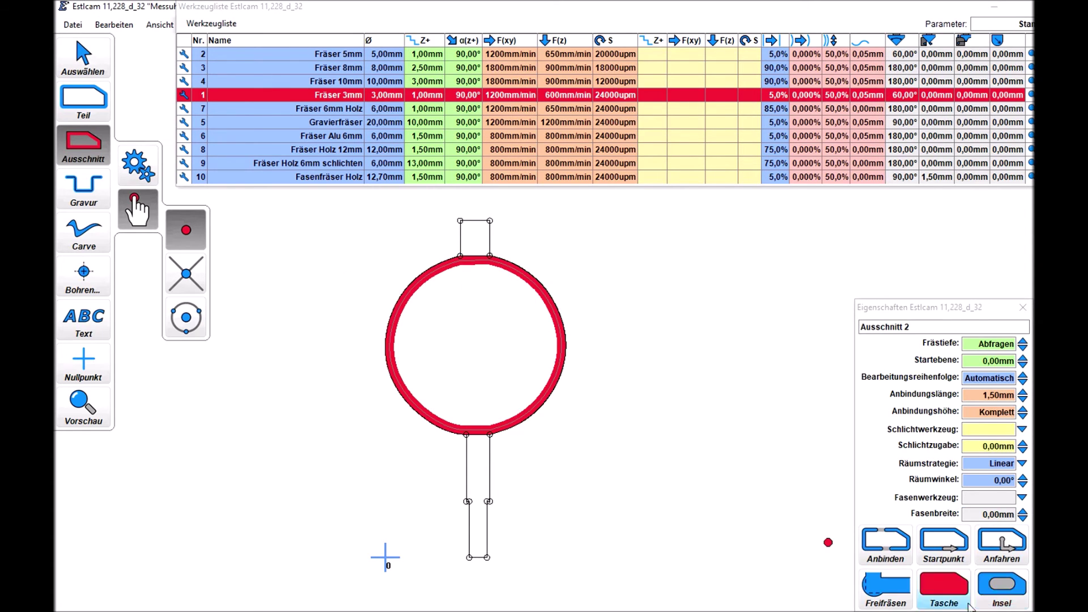
right_click(843, 415)
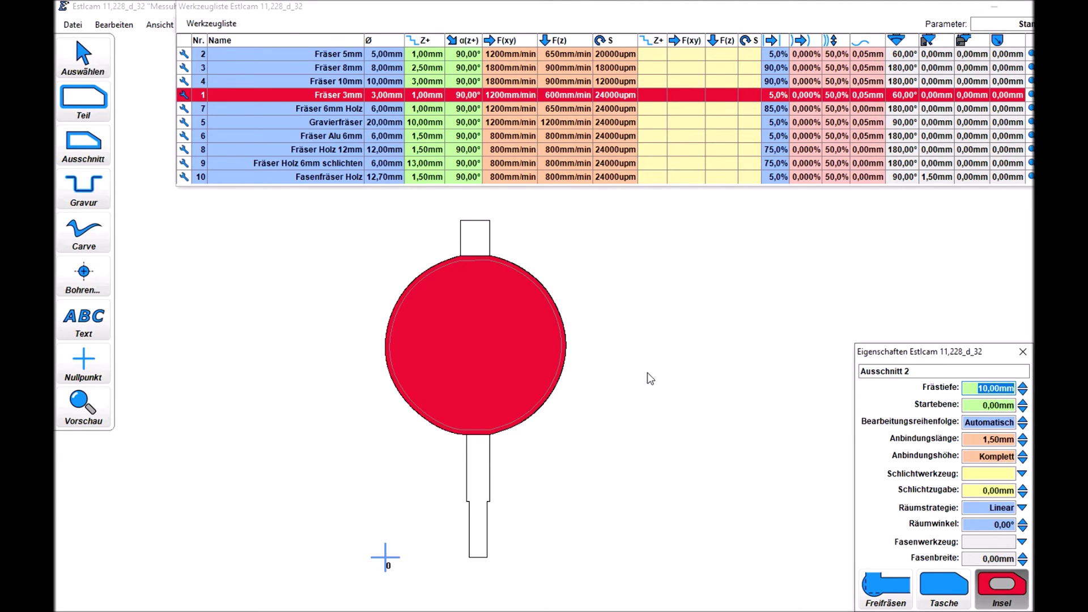
key("Return")
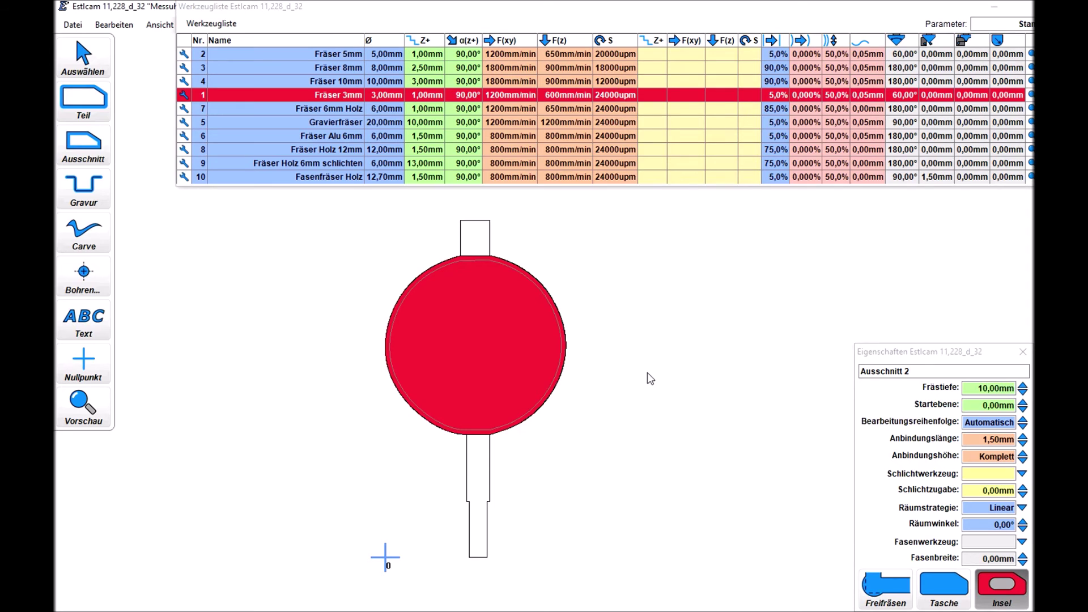
left_click(89, 141)
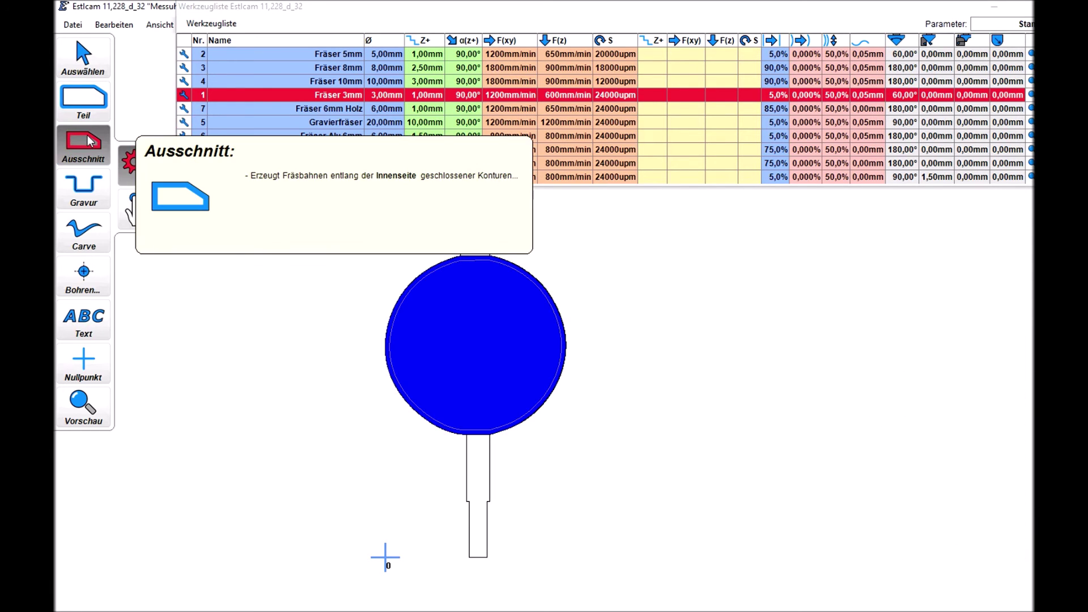
Step: Trace the top tab rectangle by hand as a Tasche cut-out with Frästiefe 8 mm
left_click(137, 208)
left_click(460, 221)
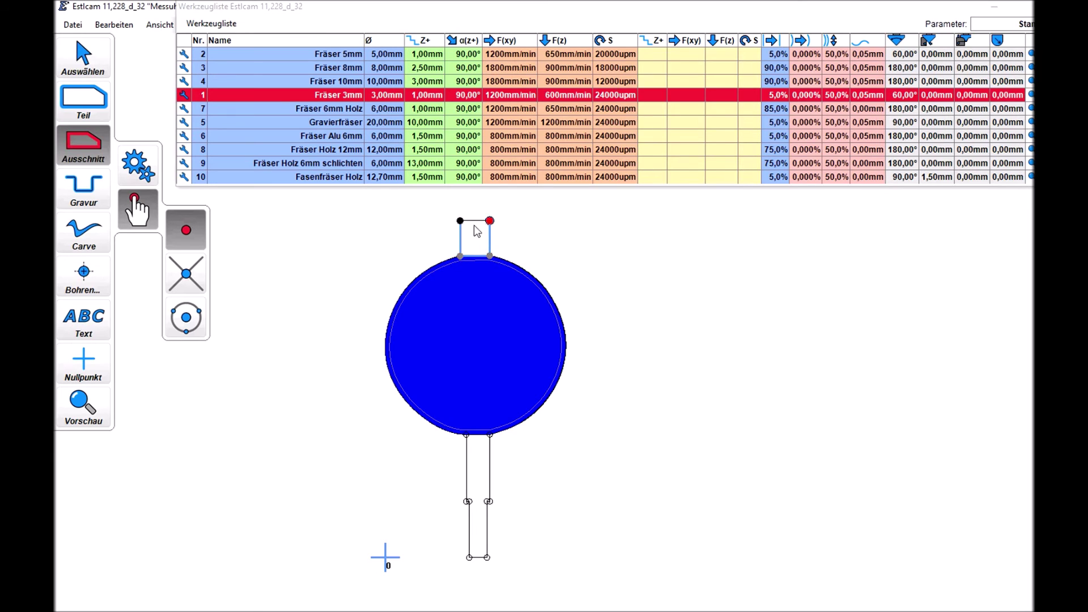
left_click(490, 221)
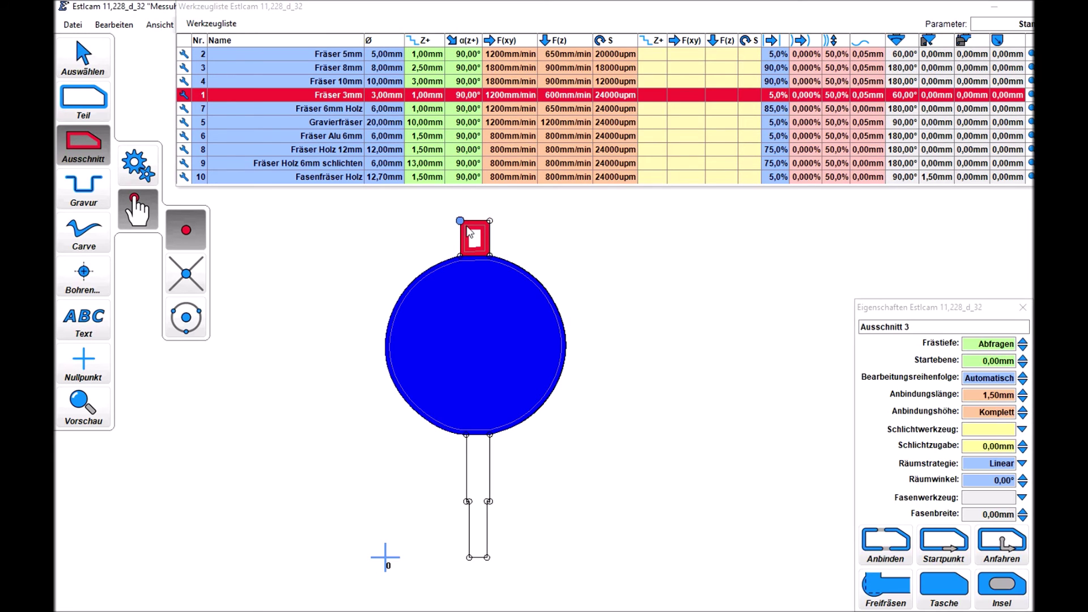
left_click(962, 598)
left_click(984, 345)
type("8")
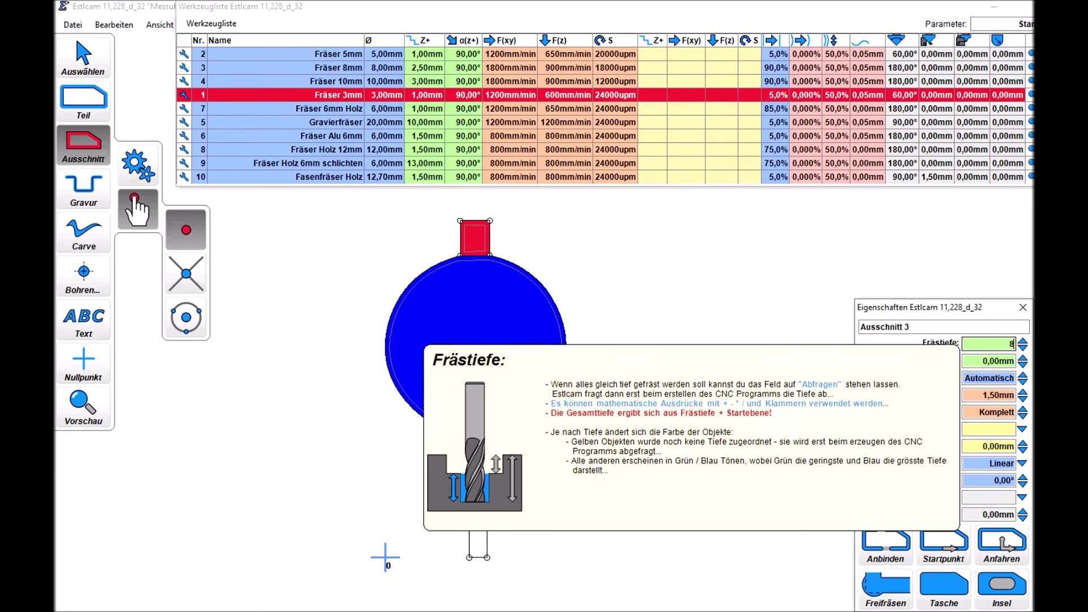
key("Return")
right_click(675, 308)
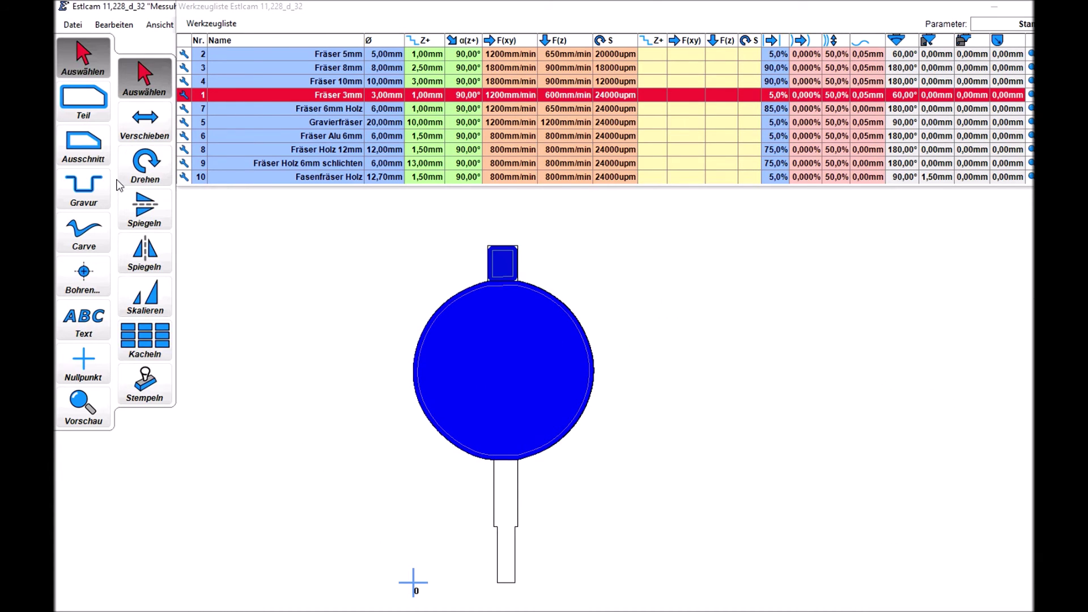
Step: Trace the stem outline by hand, from its sides and bottom up to the dial circle, into a closed cut-out
left_click(92, 152)
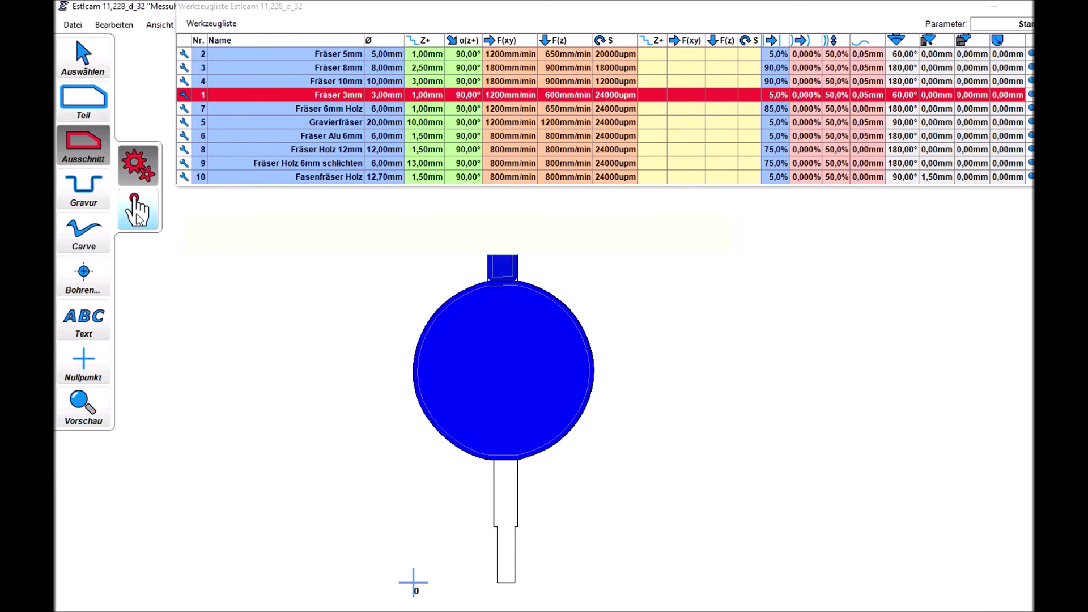
left_click(136, 214)
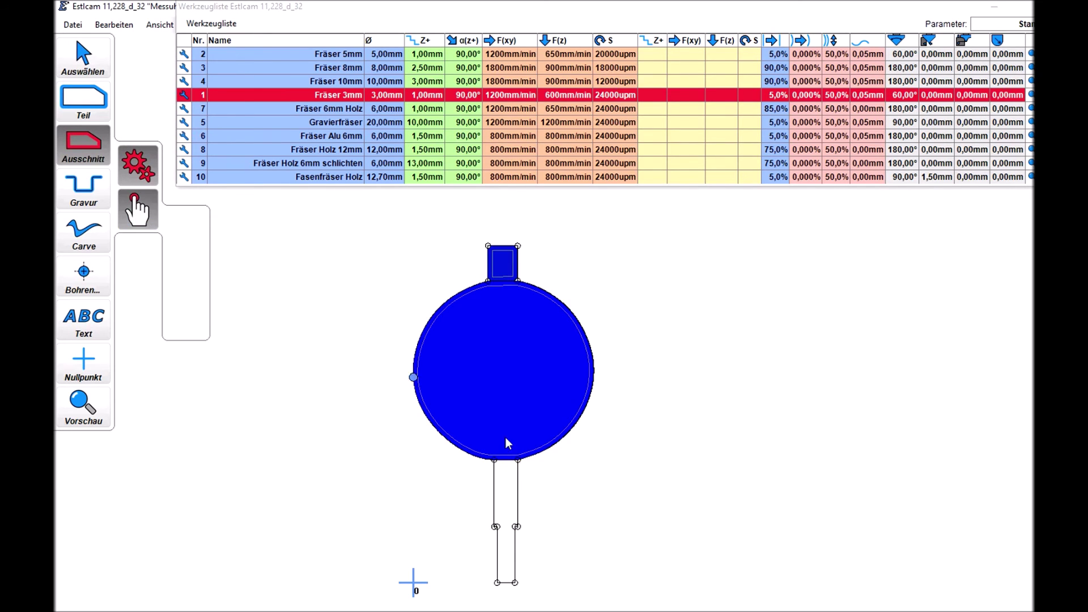
left_click(497, 526)
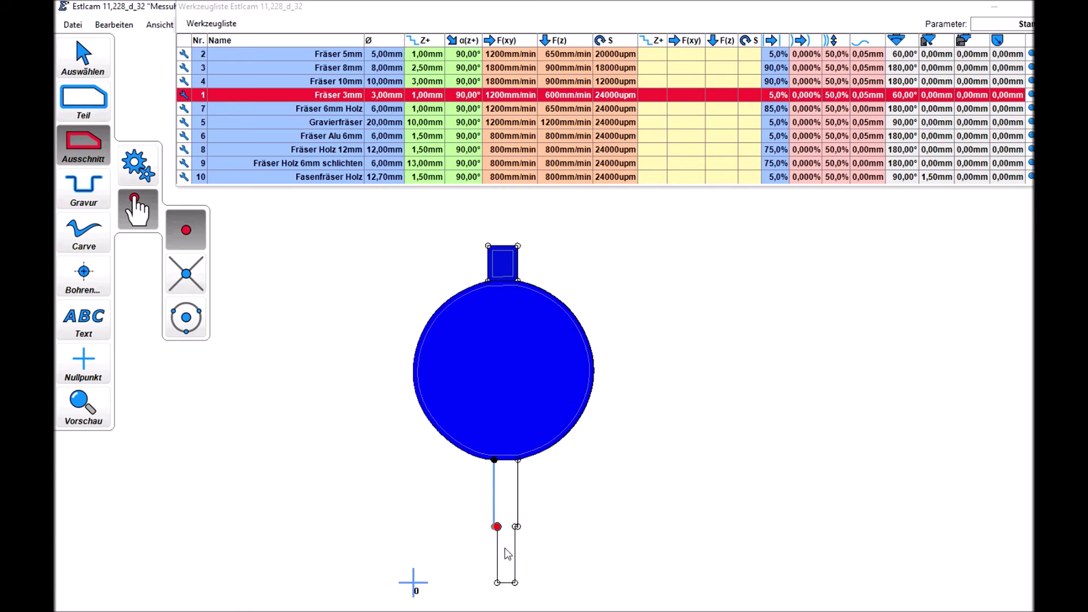
left_click(498, 583)
left_click(515, 583)
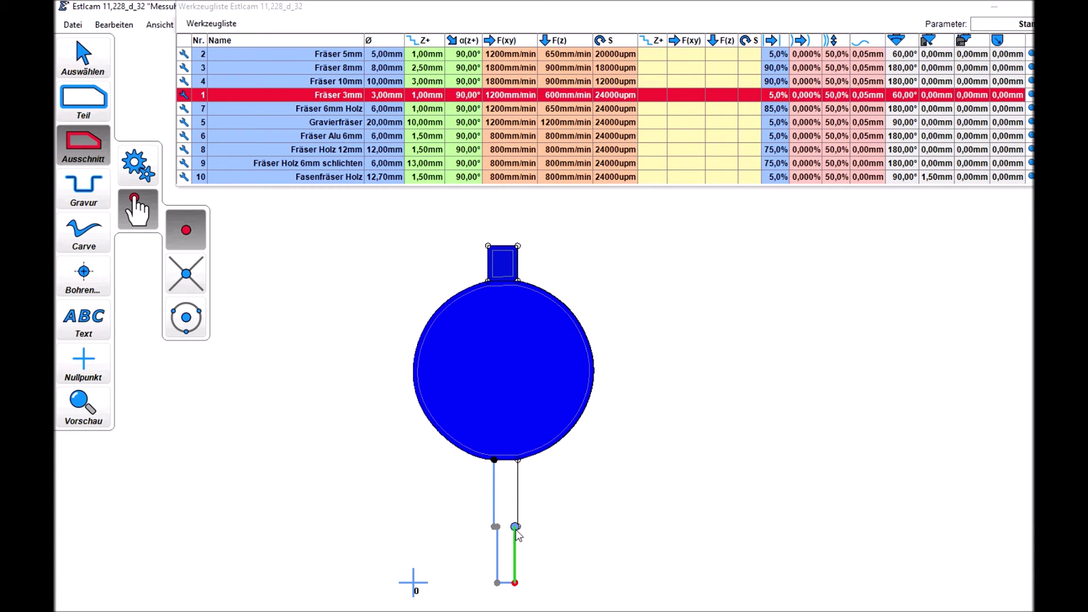
left_click(516, 526)
left_click(517, 460)
scroll(518, 461, "up", 3)
scroll(517, 456, "up", 3)
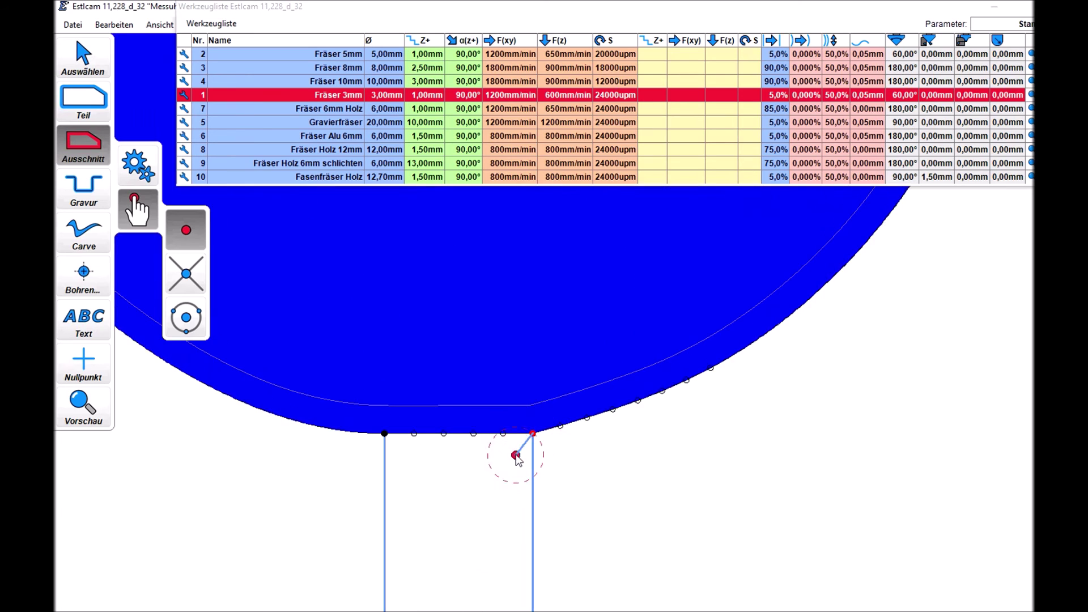
left_click(532, 418)
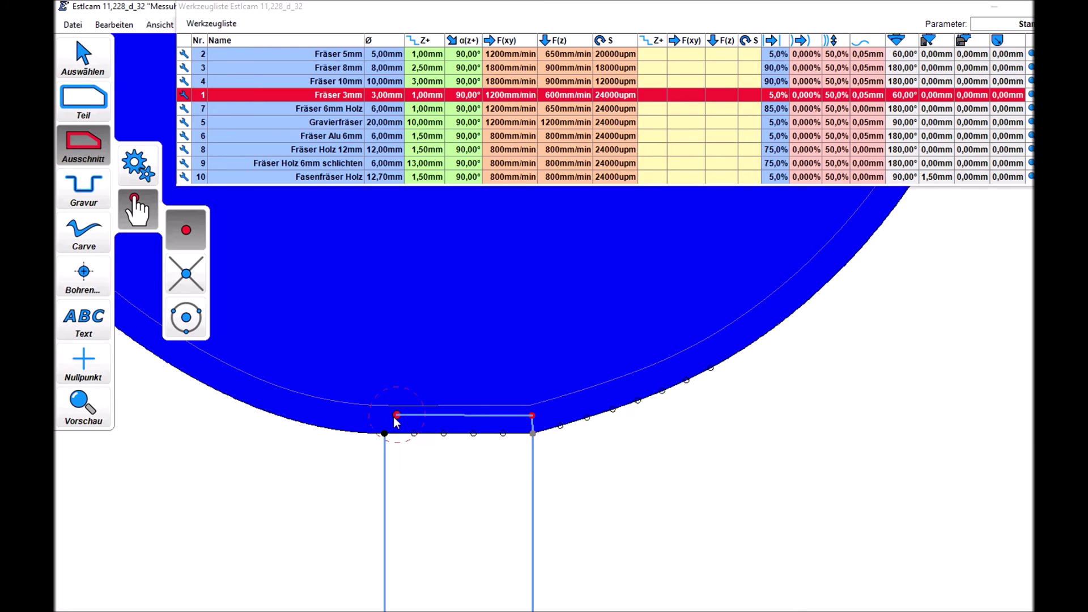
left_click(384, 434)
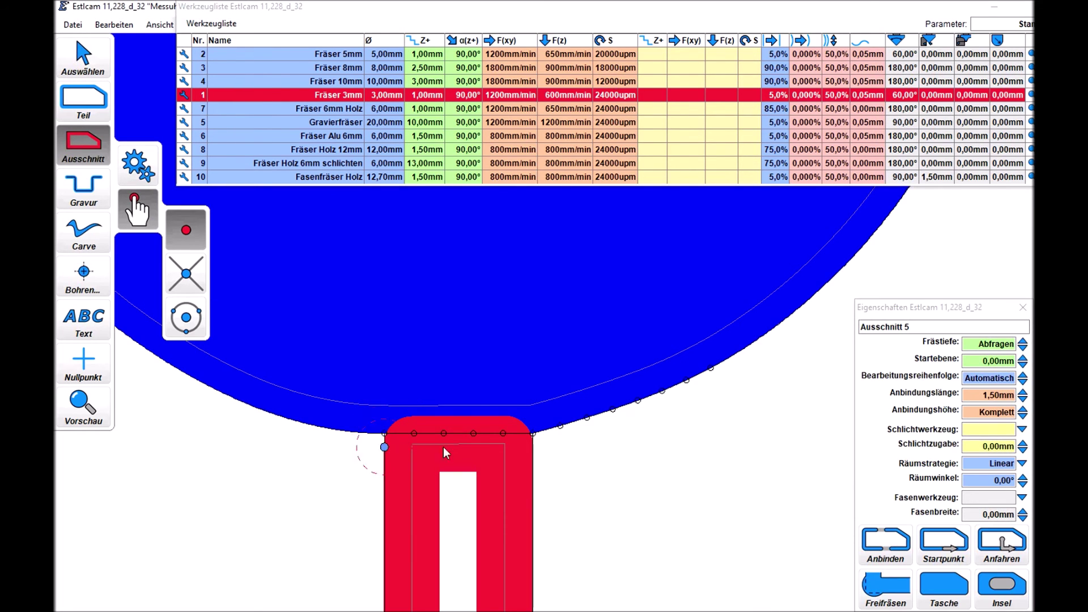
Step: Give the stem cut-out Frästiefe 6 mm as a Tasche and return to Auswählen
left_click(1008, 343)
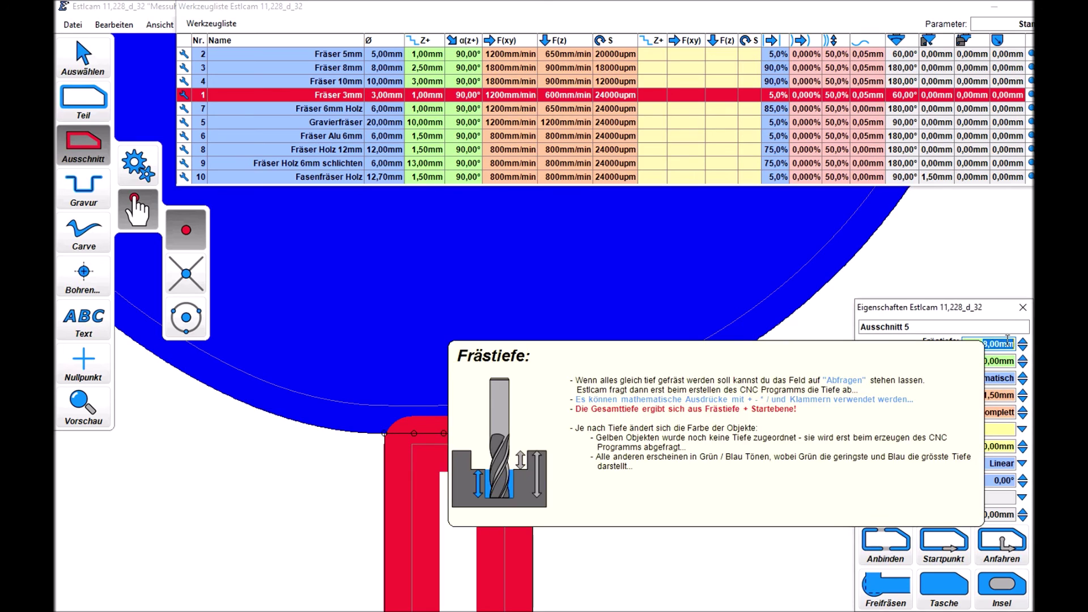
type("6")
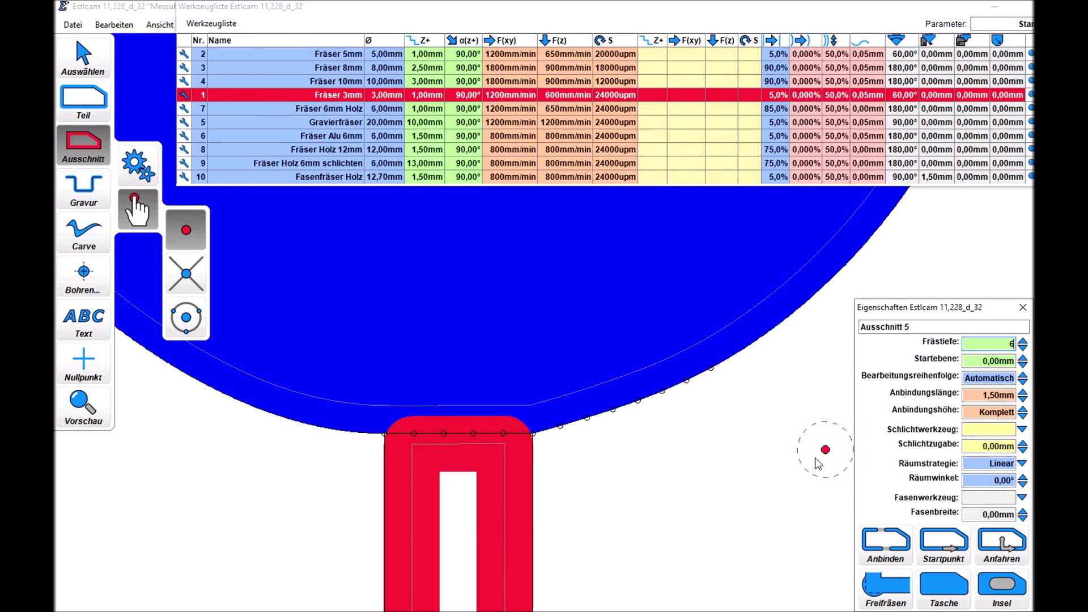
left_click(944, 587)
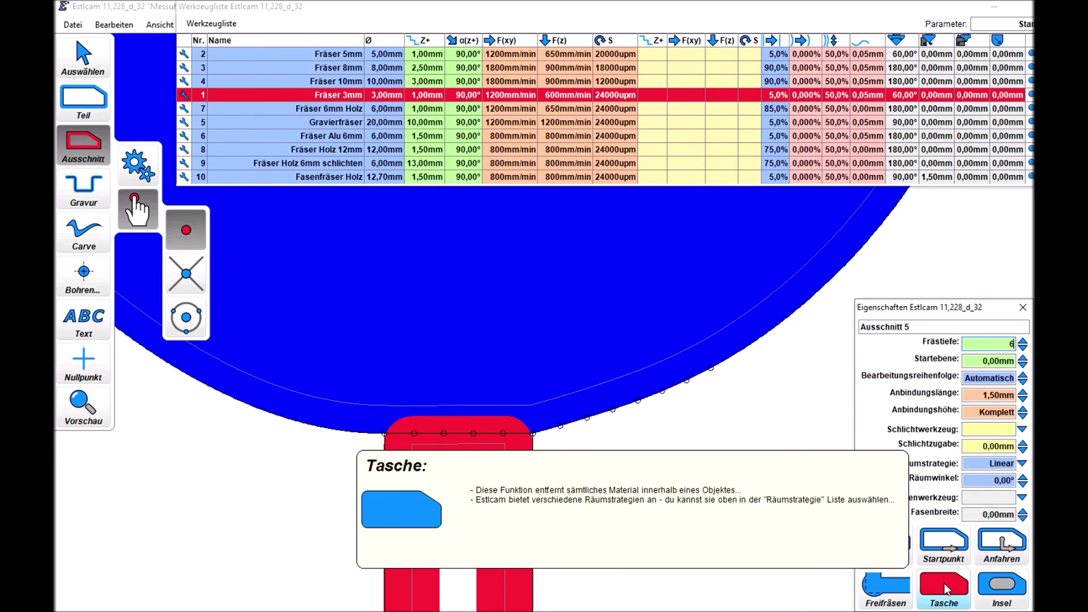
scroll(675, 295, "up", 2)
scroll(652, 358, "down", 2)
scroll(652, 397, "down", 2)
scroll(635, 425, "down", 1)
scroll(618, 445, "down", 1)
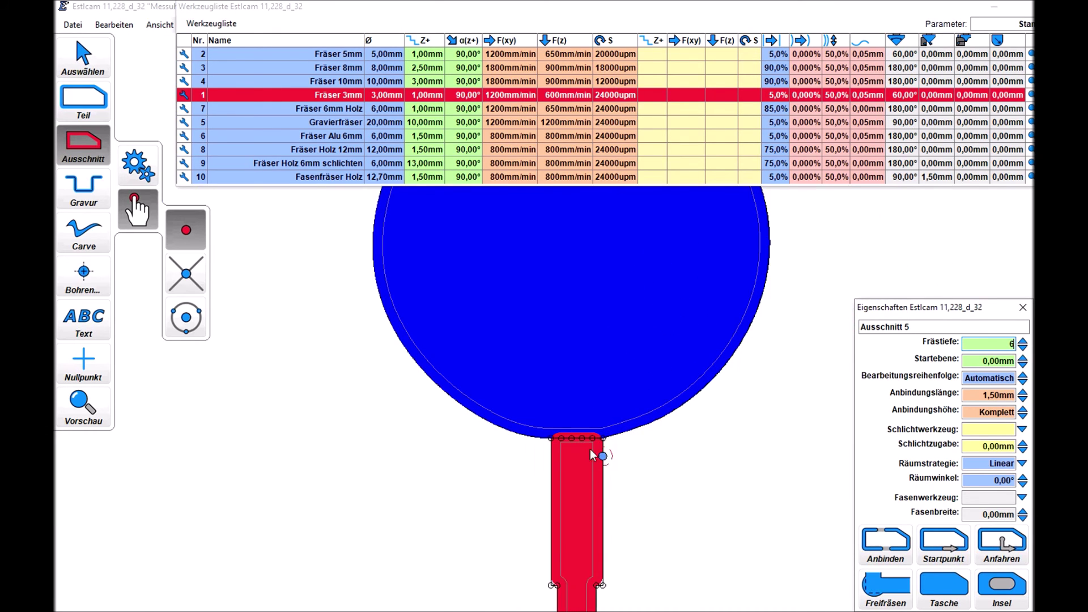
scroll(590, 453, "down", 2)
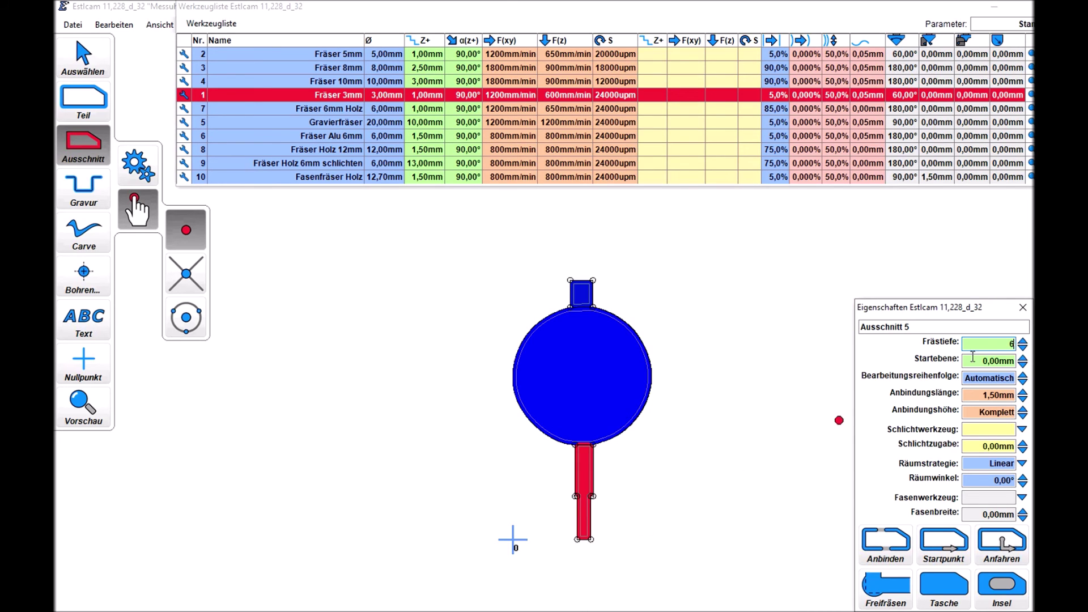
left_click(1017, 309)
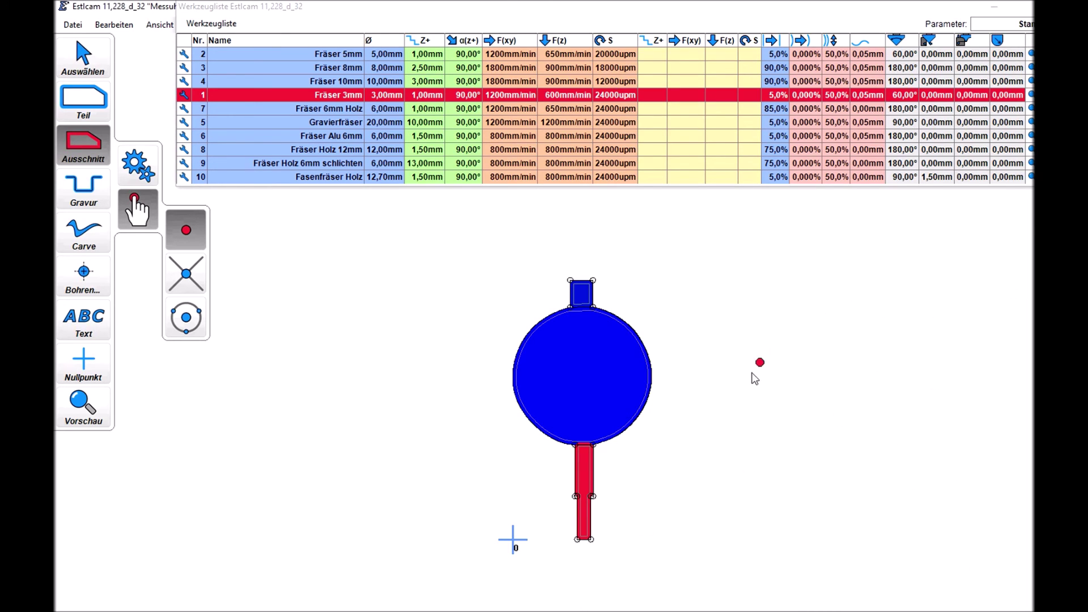
left_click(84, 65)
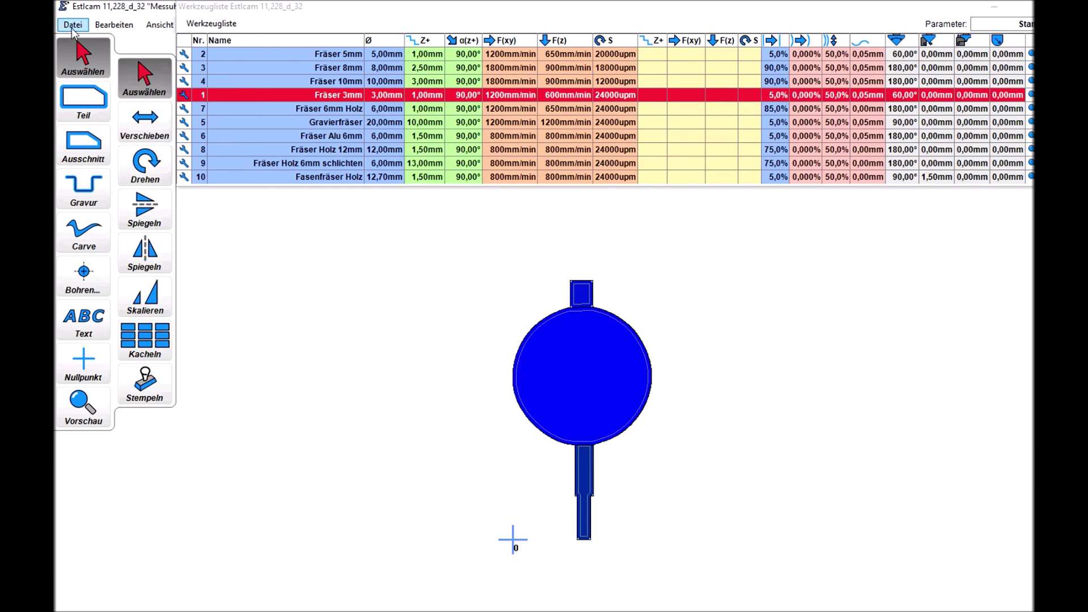
Step: Start the Vorschau milling simulation at increased speed
left_click(84, 423)
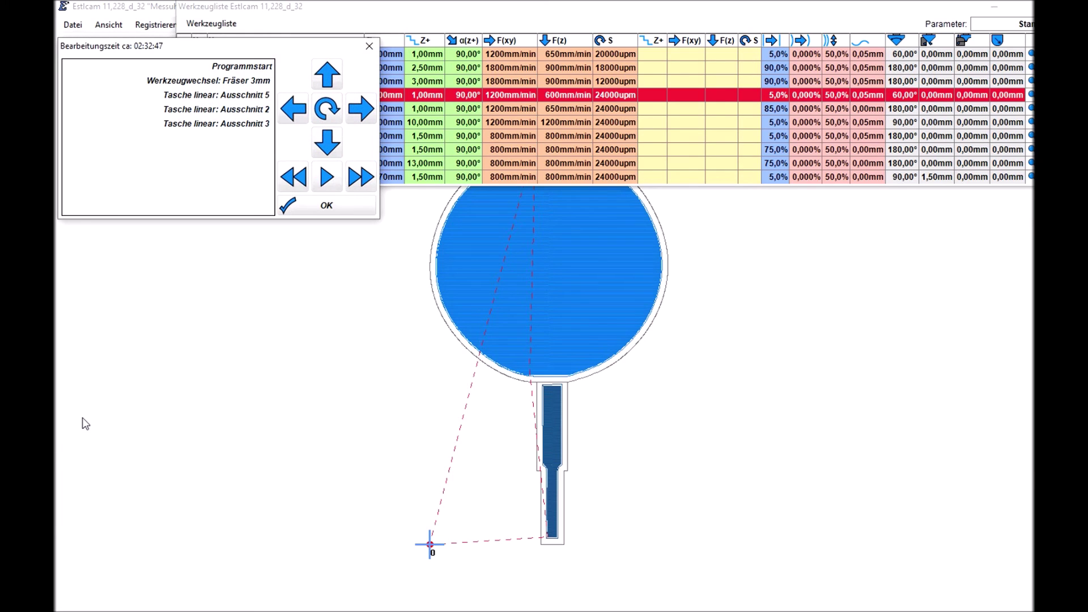
left_click(332, 173)
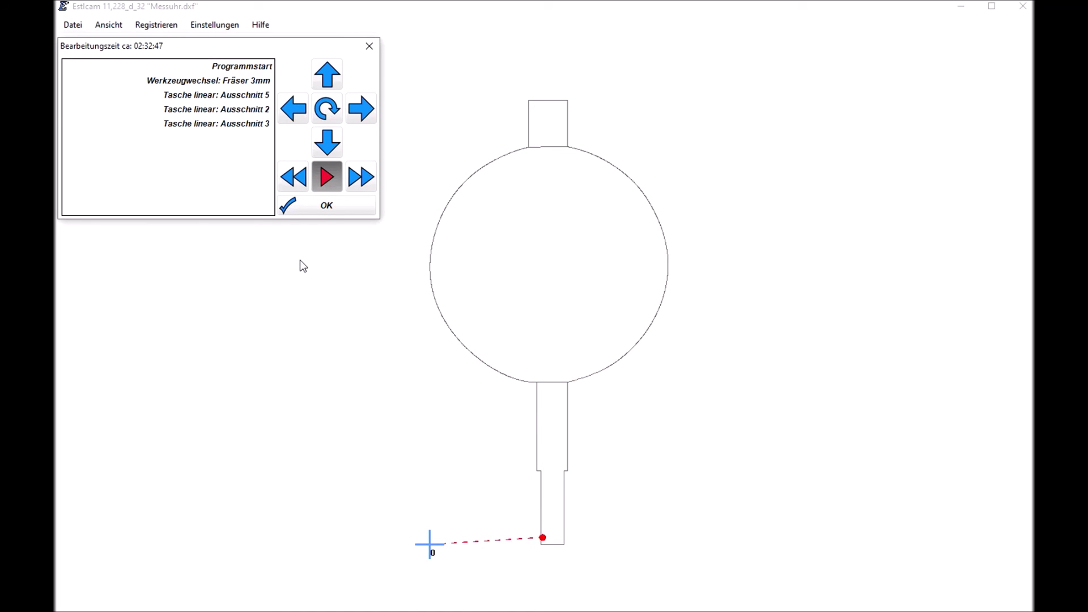
left_click(365, 187)
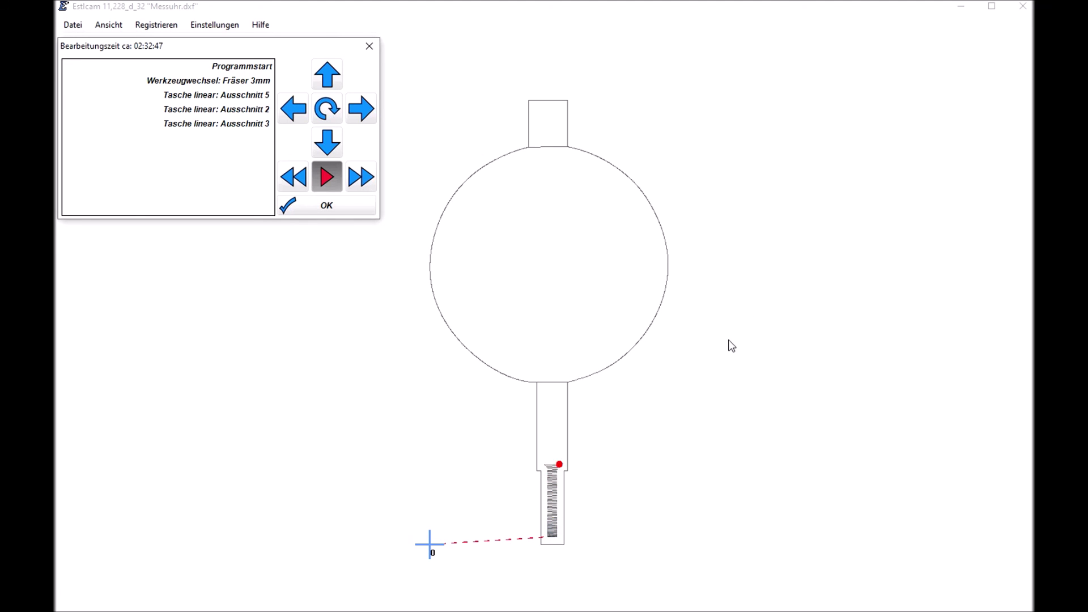
Step: Tilt and rotate the view into 3D and fast-forward the simulation toward completion
middle_click_drag(720, 336, 722, 325)
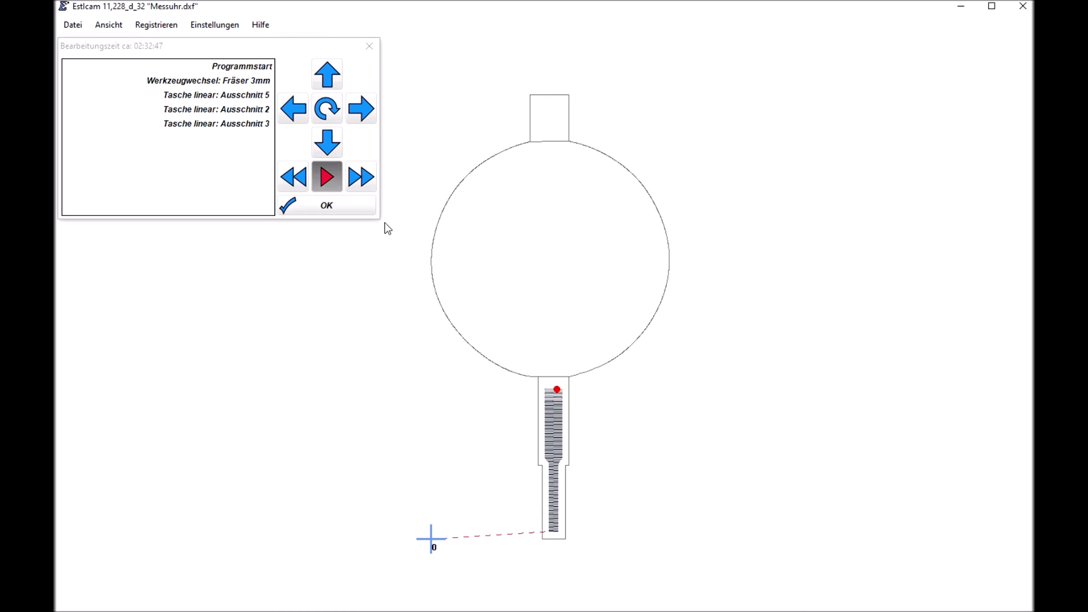
left_click(331, 148)
left_click(331, 148)
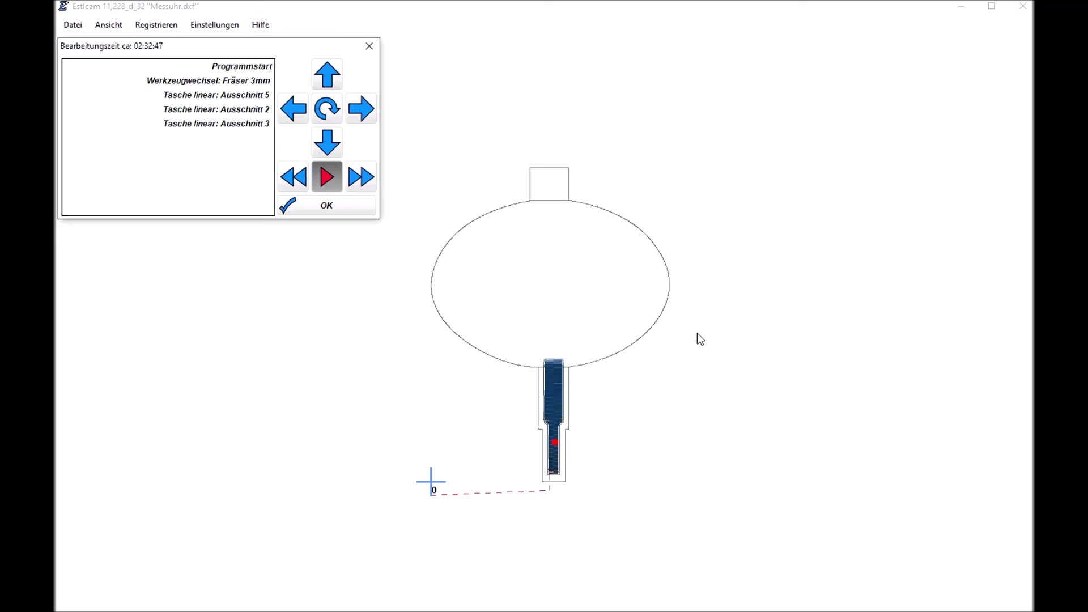
left_click(370, 116)
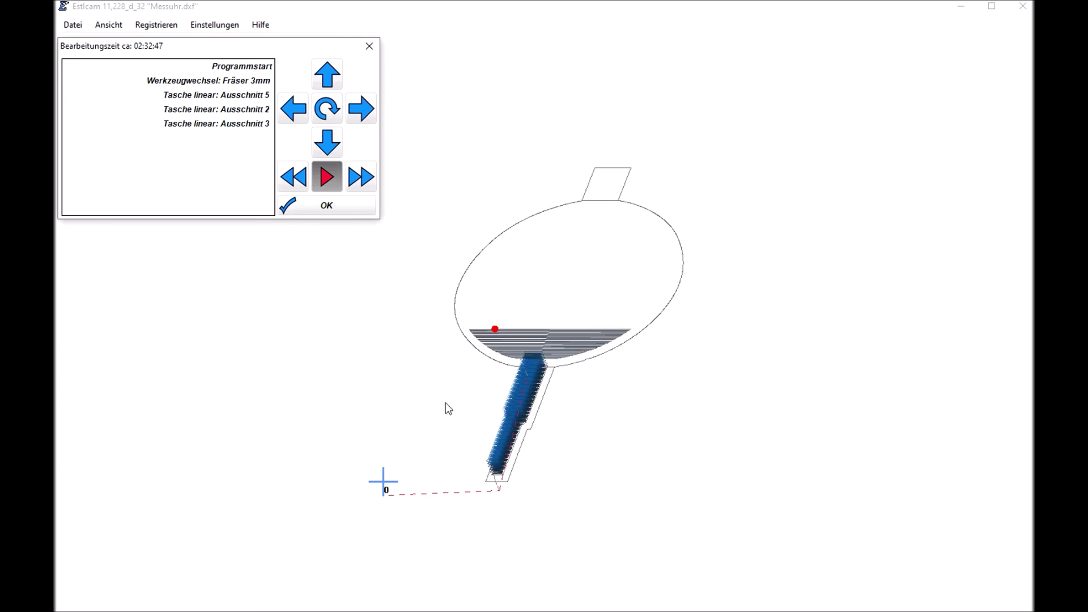
left_click(362, 180)
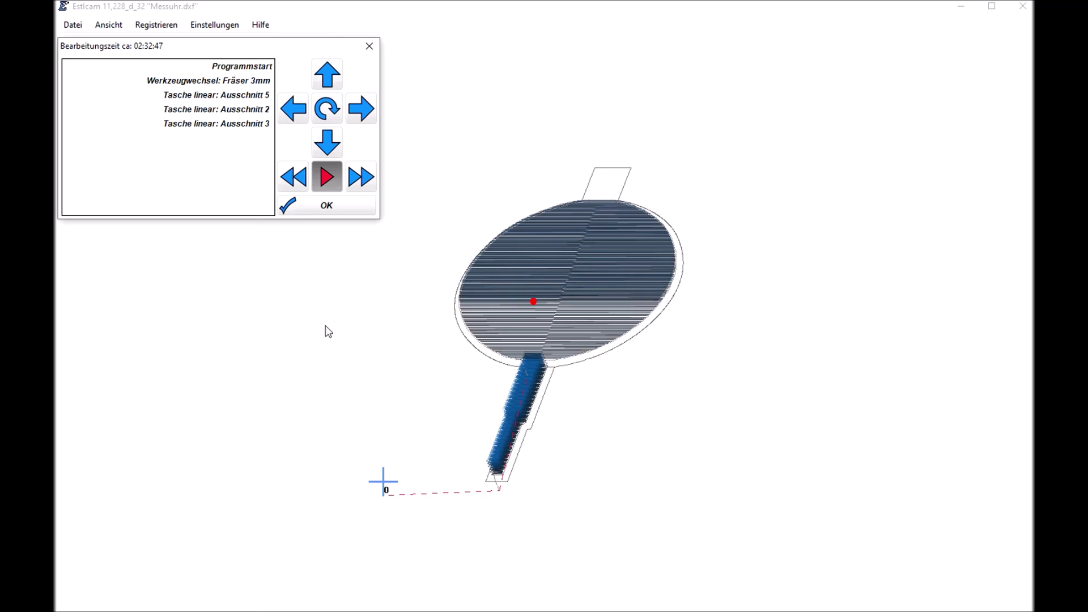
left_click(357, 187)
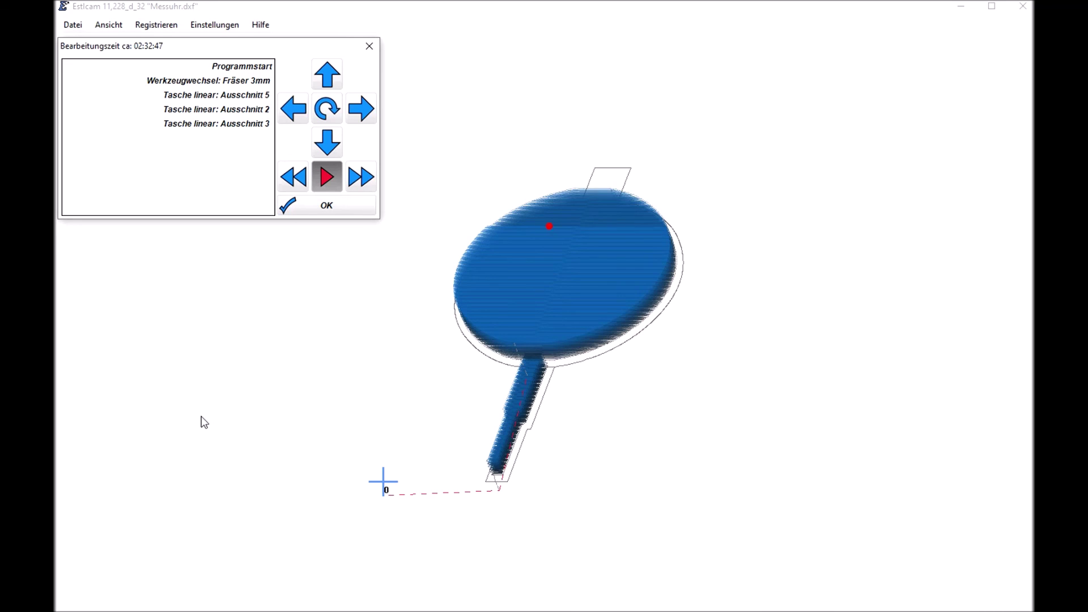